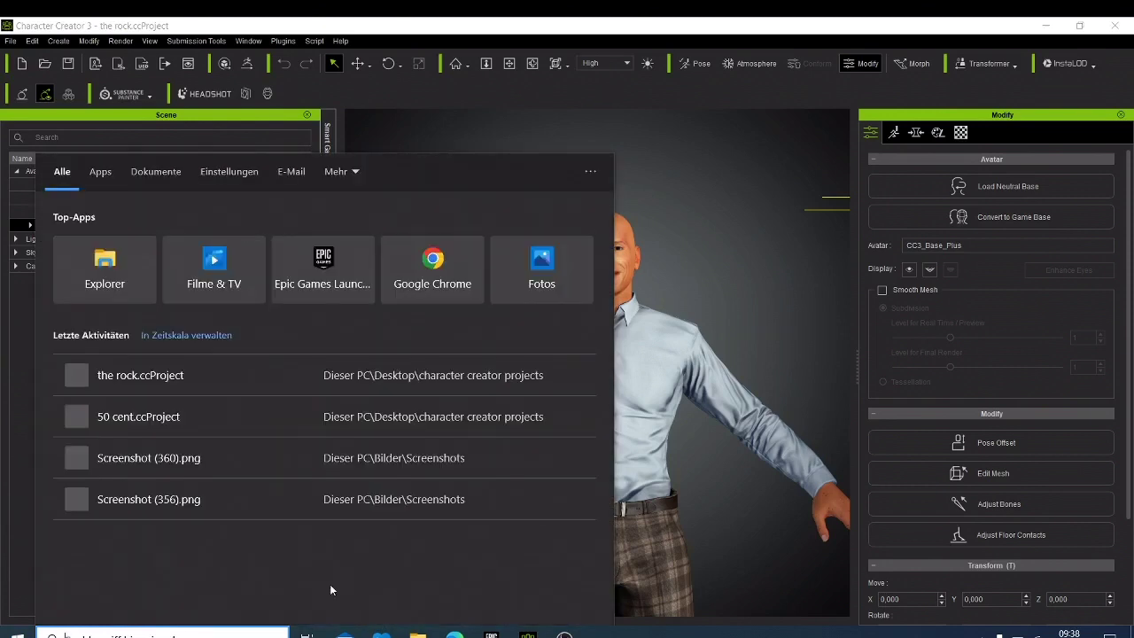
# Launch Google Chrome from the Top-Apps list in Windows search
pyautogui.click(440, 249)
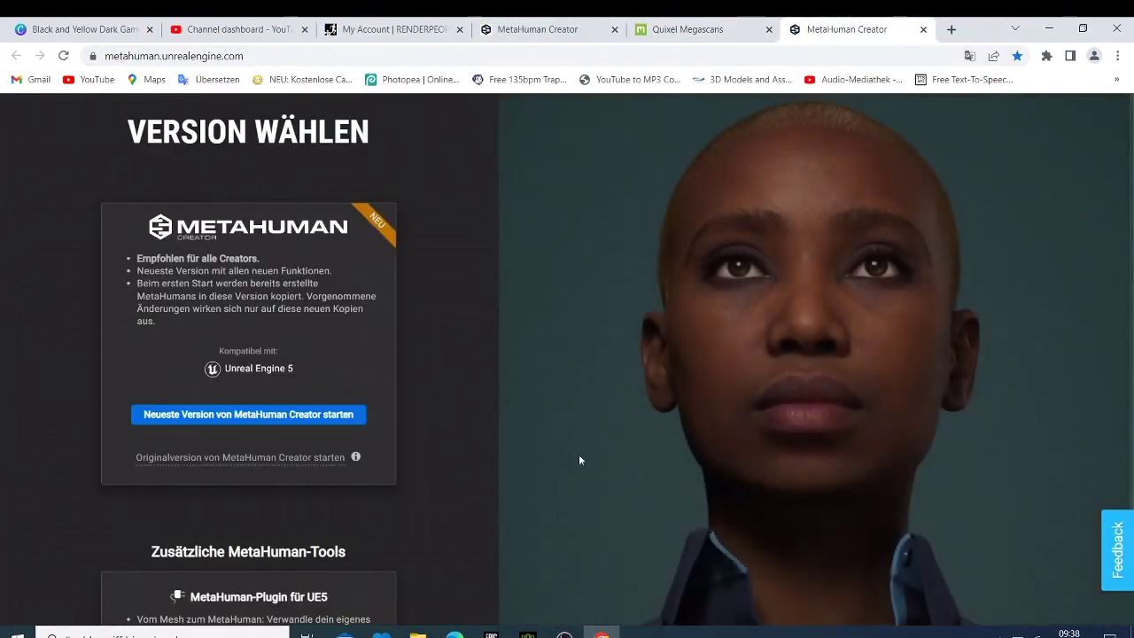
# Start the newest MetaHuman Creator version, then switch back to Character Creator 3
pyautogui.click(183, 413)
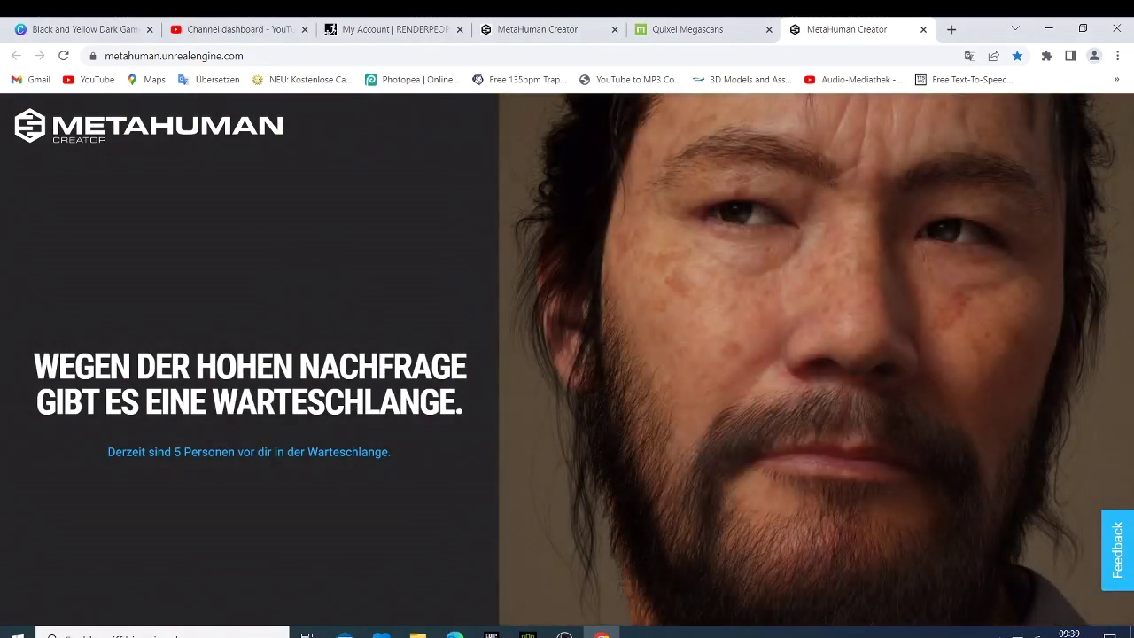
pyautogui.click(528, 632)
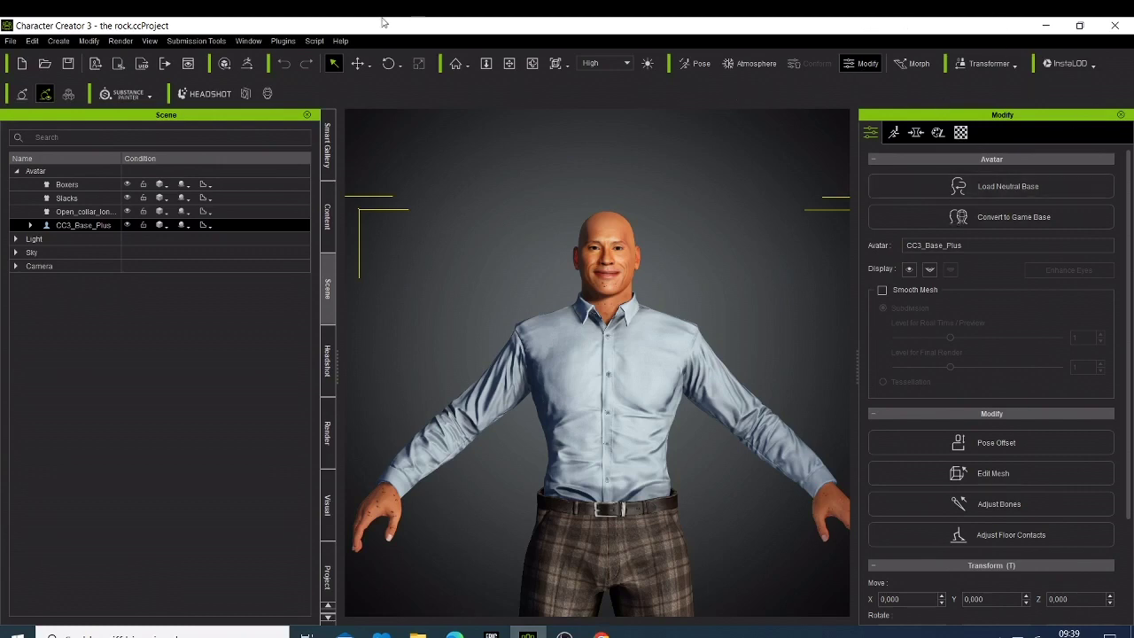
# Delete the open-collar shirt from the avatar via Edit > Delete
pyautogui.click(588, 361)
pyautogui.keyDown('ctrl'); pyautogui.click(34, 198); pyautogui.keyUp('ctrl')
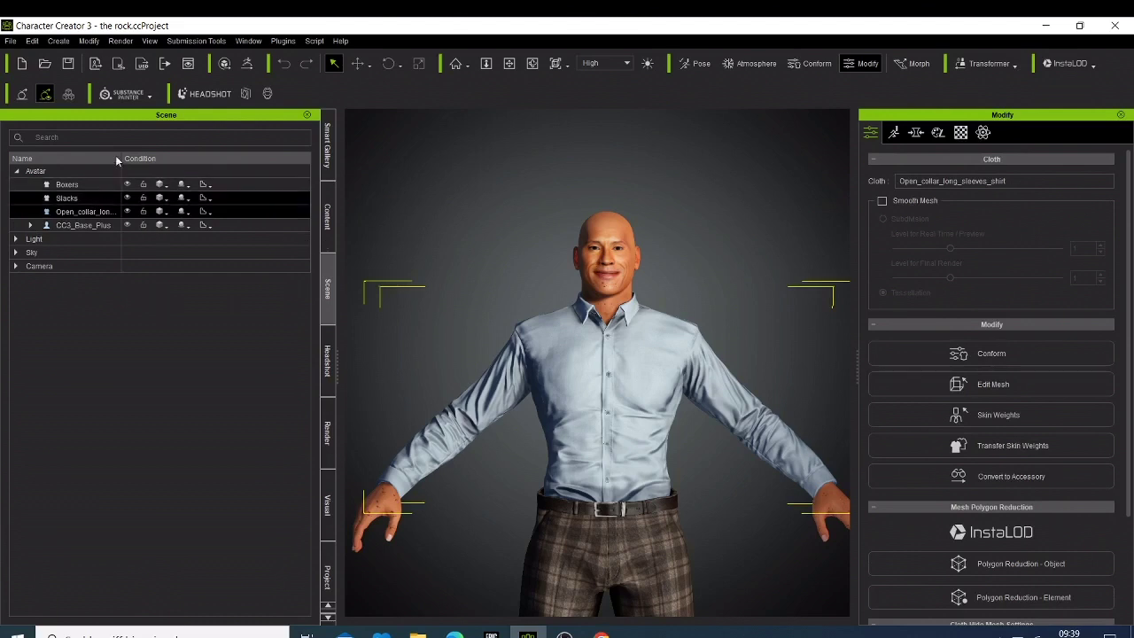
pyautogui.click(33, 42)
pyautogui.click(53, 94)
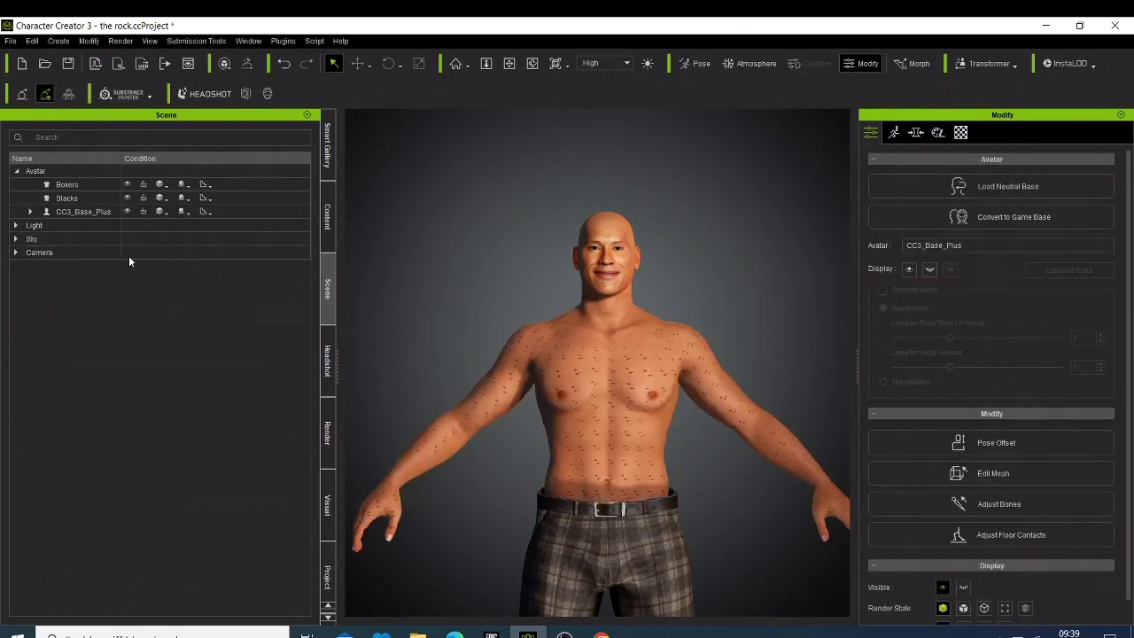
# Select Slacks in the Scene tree and delete them, leaving only the boxers
pyautogui.click(102, 197)
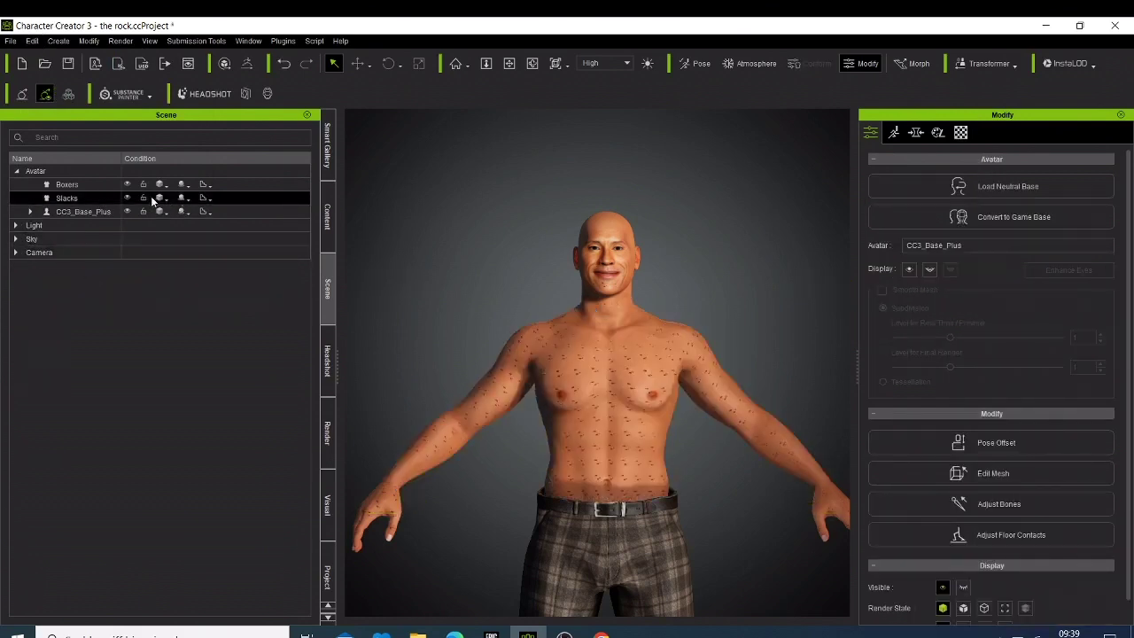
pyautogui.click(453, 356)
pyautogui.scroll(-2, 560, 384)
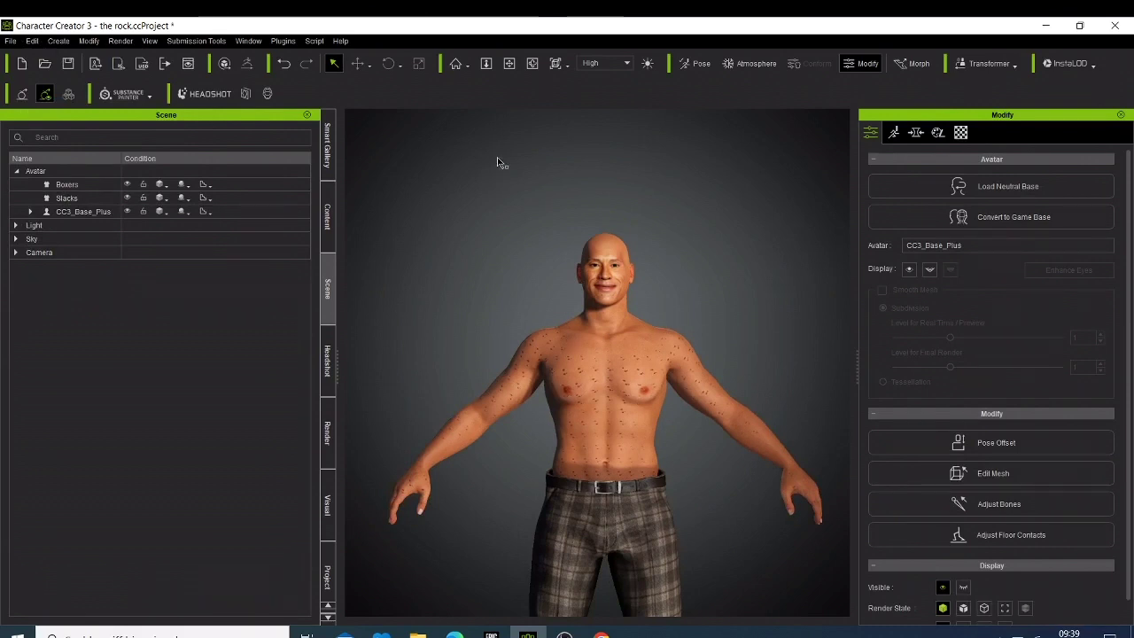
pyautogui.click(510, 63)
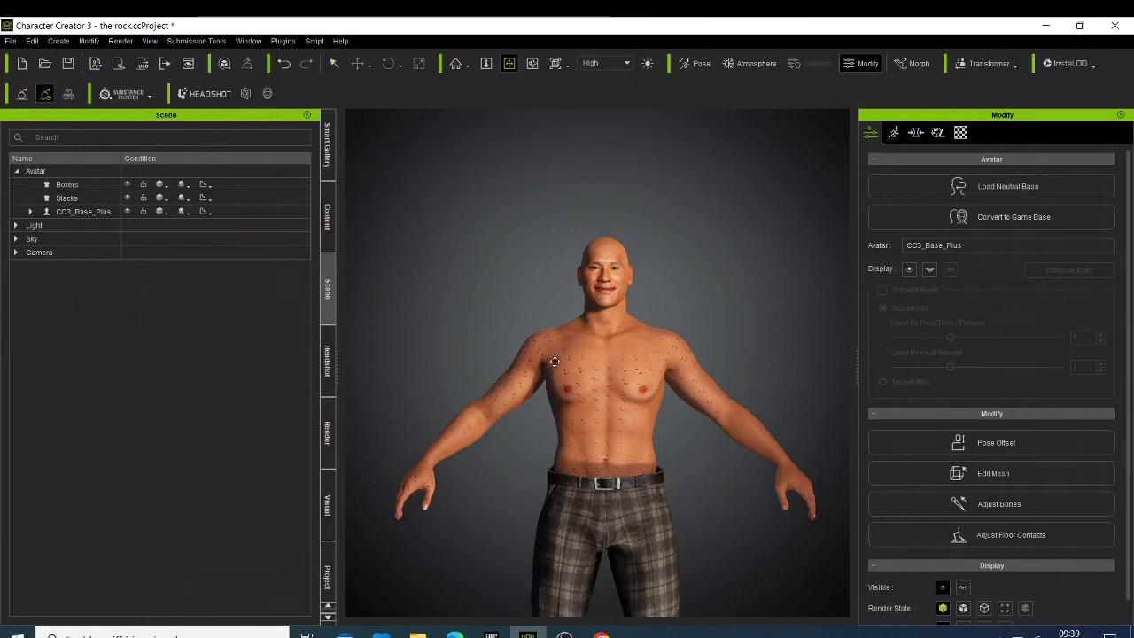
pyautogui.moveTo(571, 381); pyautogui.dragTo(558, 293)
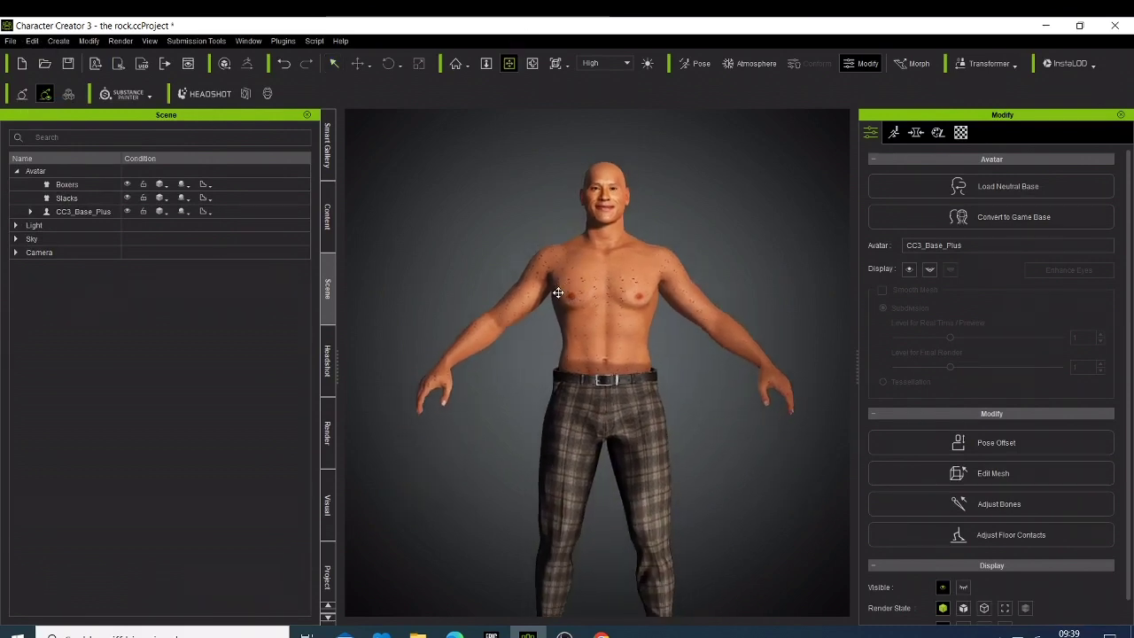
pyautogui.scroll(-3, 558, 294)
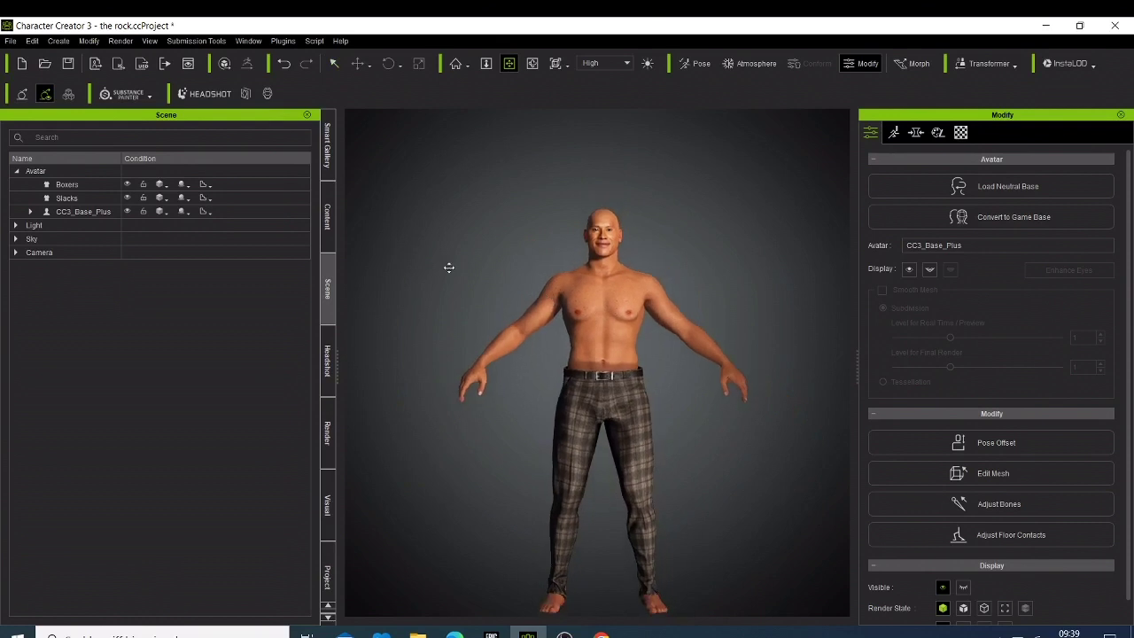
pyautogui.click(92, 195)
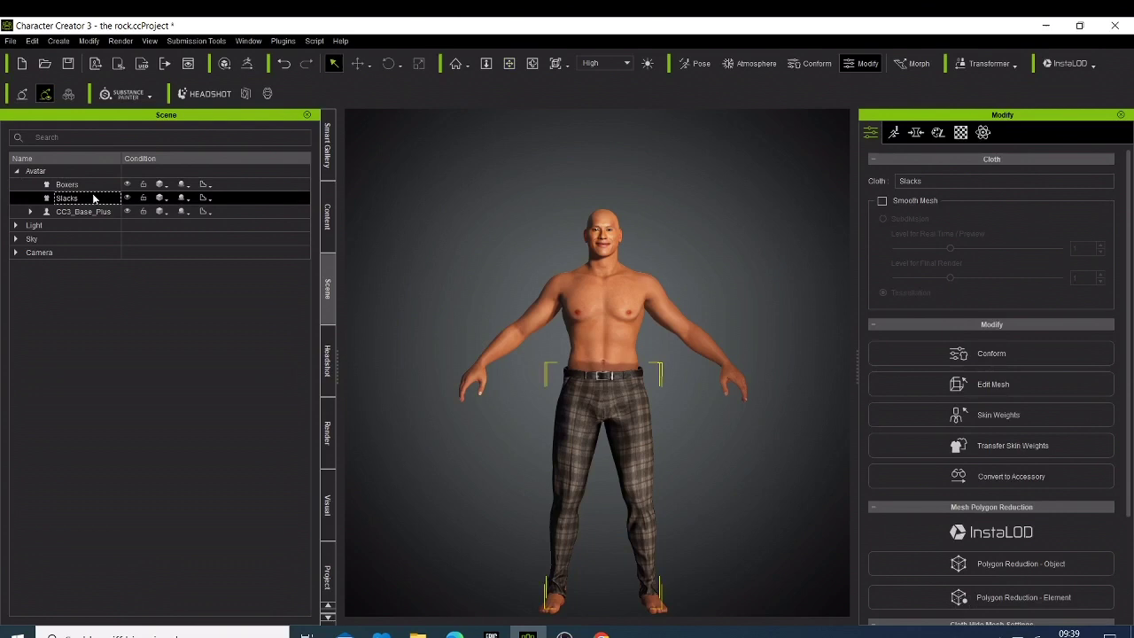
pyautogui.click(31, 41)
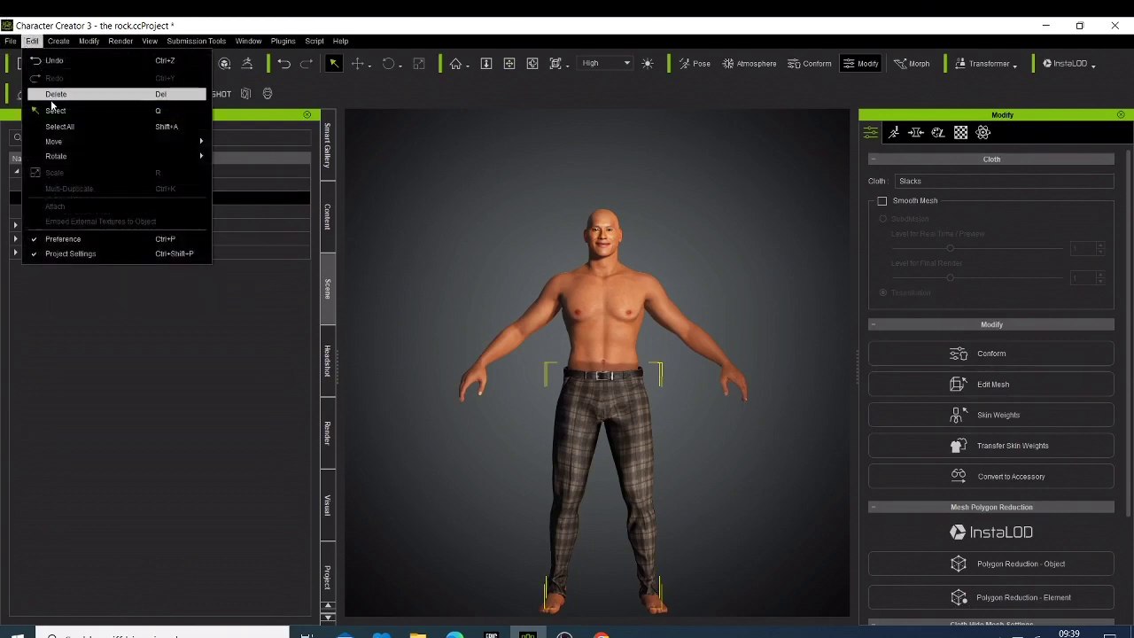
pyautogui.press('Escape')
pyautogui.press('Delete')
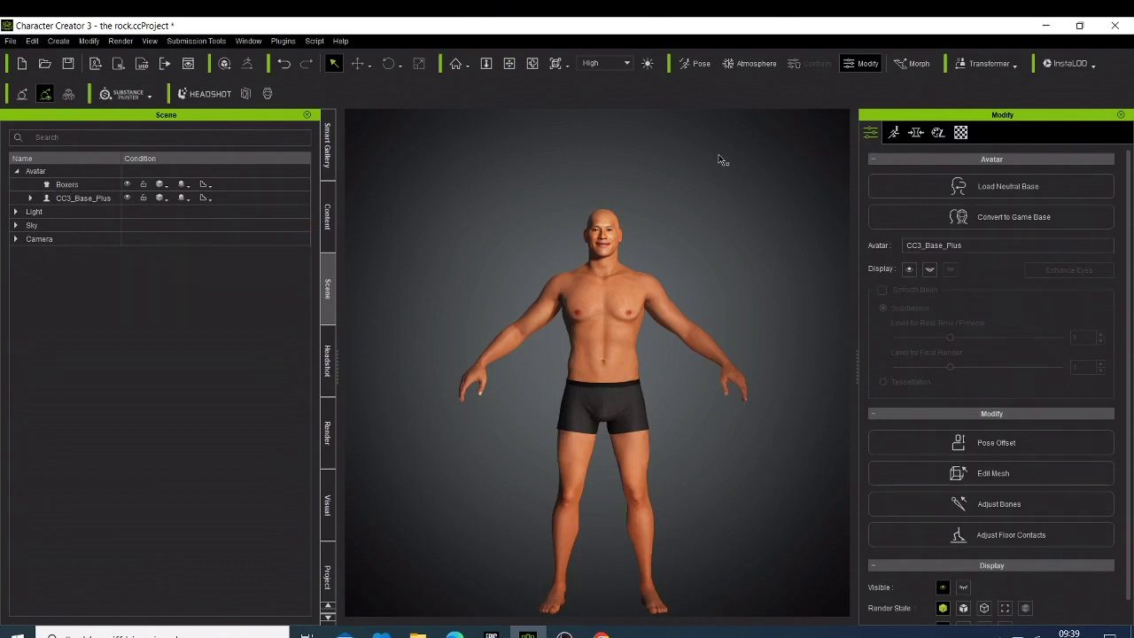
# Launch the Hide Body Mesh Tool for the Boxers and accept the factory-settings warning
pyautogui.click(602, 420)
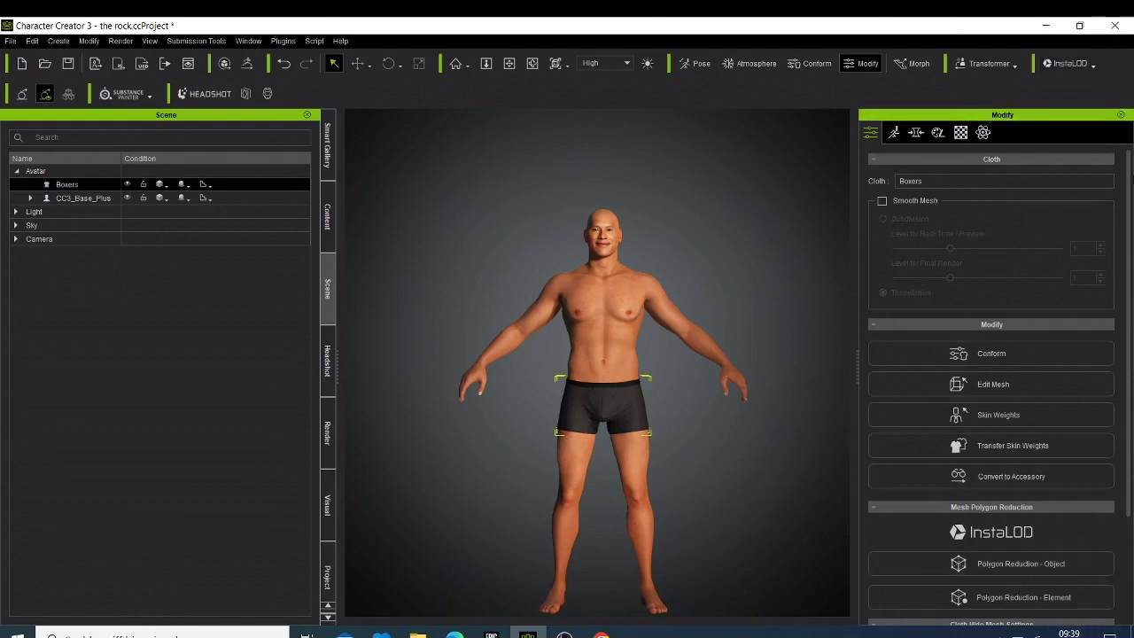
pyautogui.scroll(-3, 1046, 298)
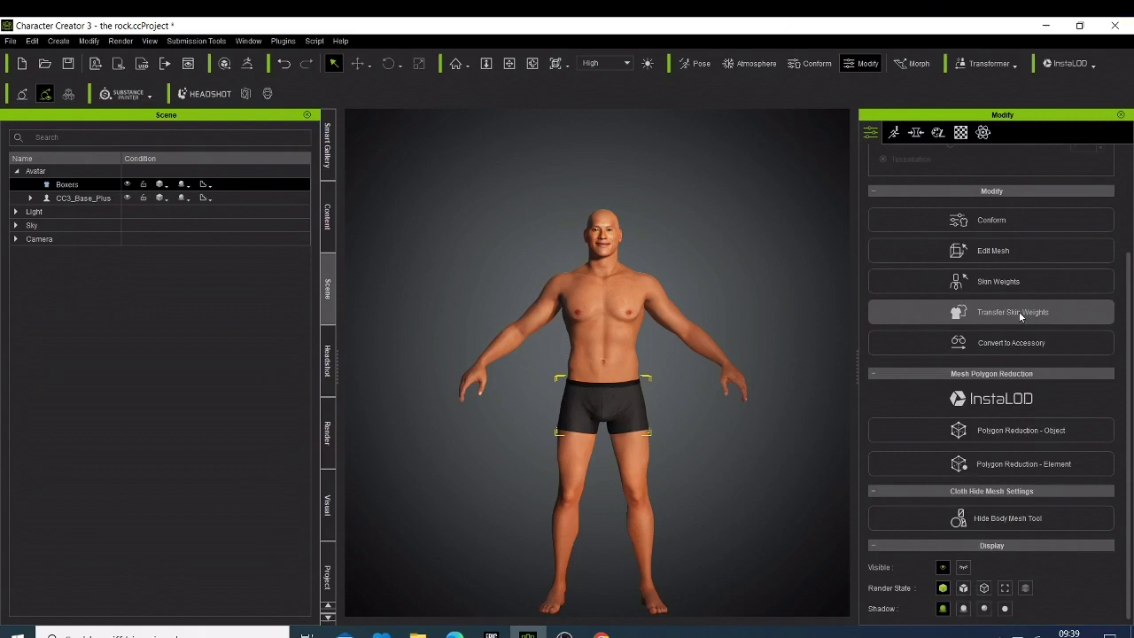
pyautogui.click(989, 518)
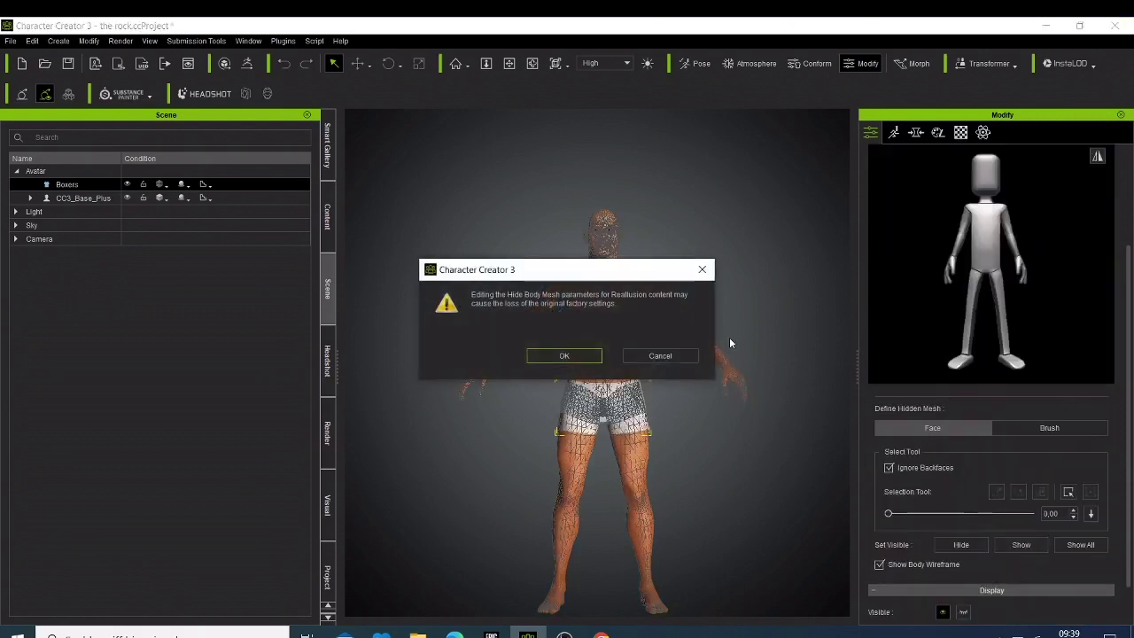
pyautogui.click(564, 355)
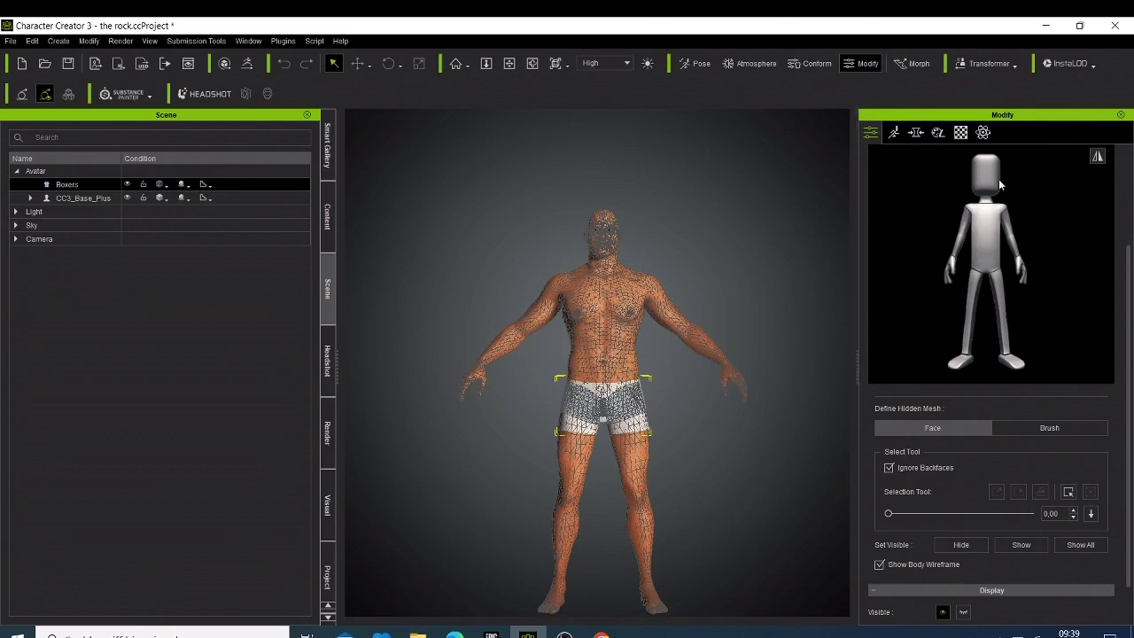
# Mark torso, both arms, right hand, both legs and left foot hidden, then apply Hide Body Mesh
pyautogui.click(990, 244)
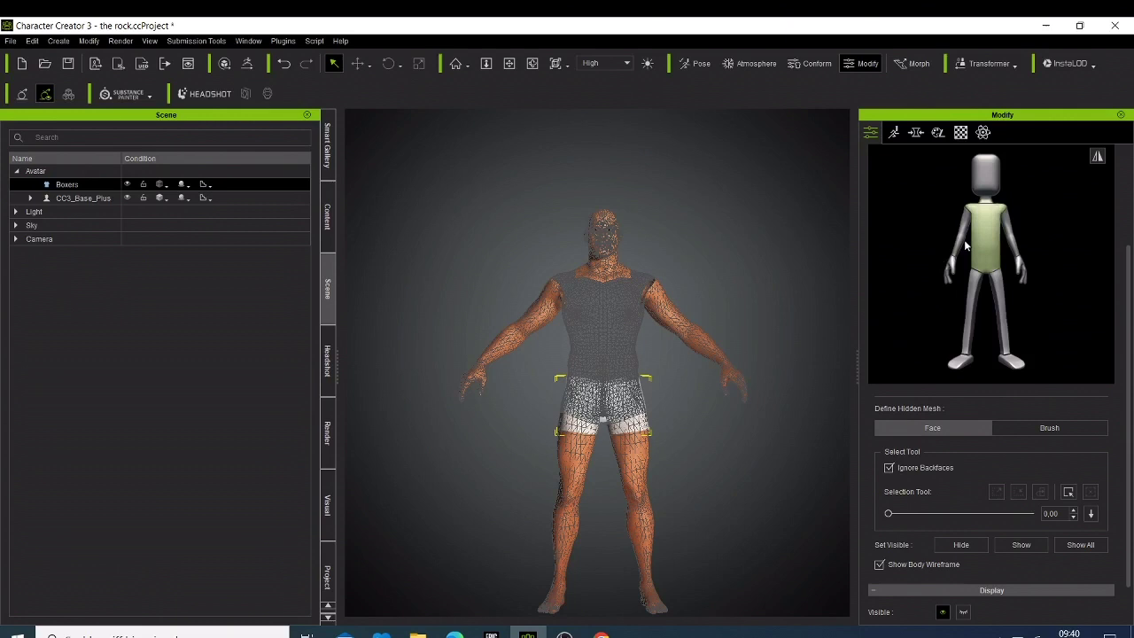
pyautogui.click(964, 239)
pyautogui.click(962, 251)
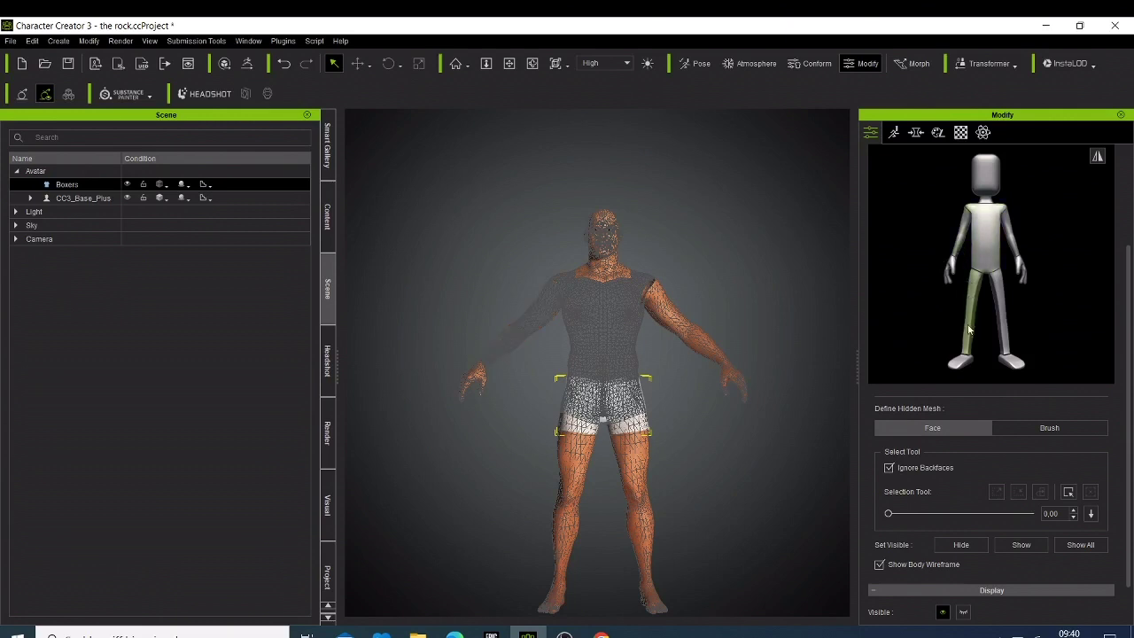
pyautogui.click(953, 269)
pyautogui.click(1014, 268)
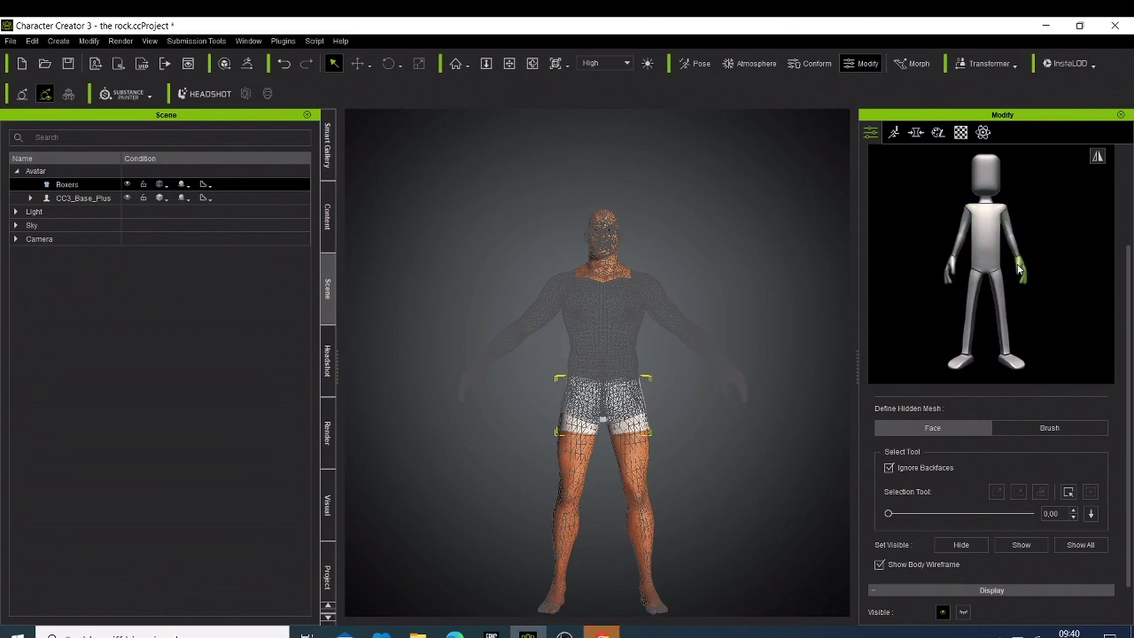
pyautogui.click(970, 321)
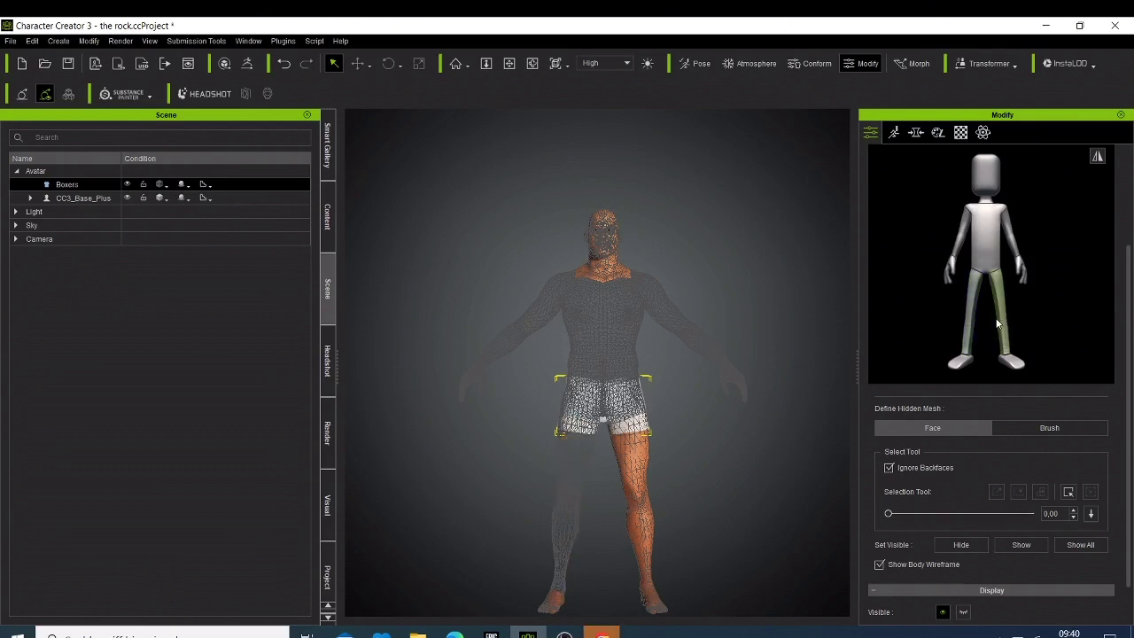
pyautogui.click(997, 323)
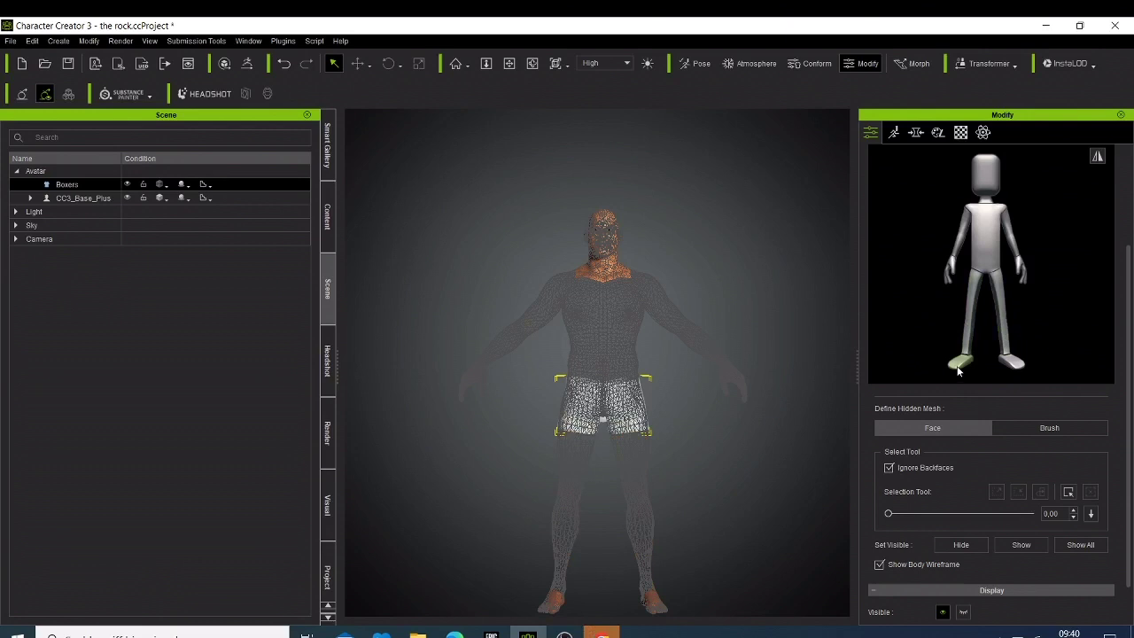
pyautogui.click(959, 365)
pyautogui.scroll(1, 659, 350)
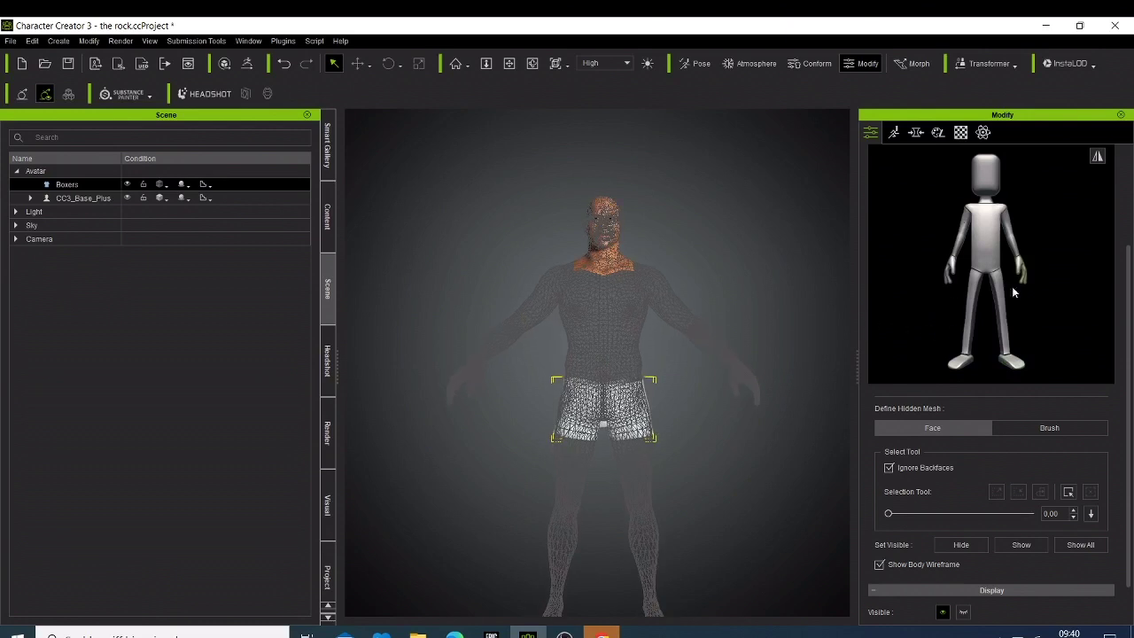
pyautogui.scroll(3, 915, 216)
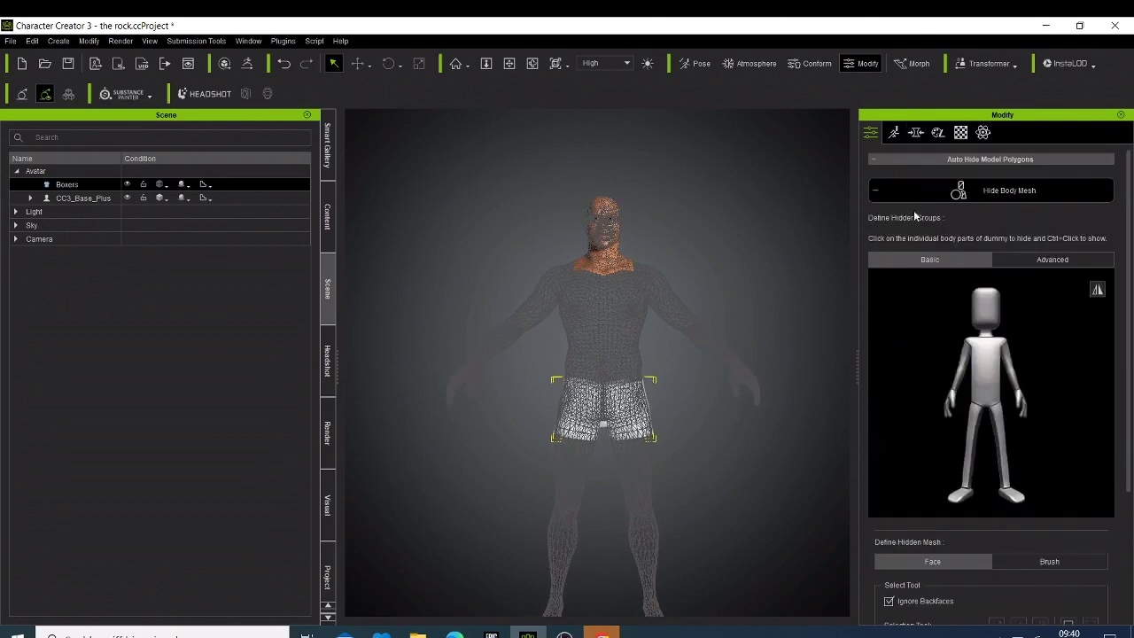
pyautogui.click(961, 186)
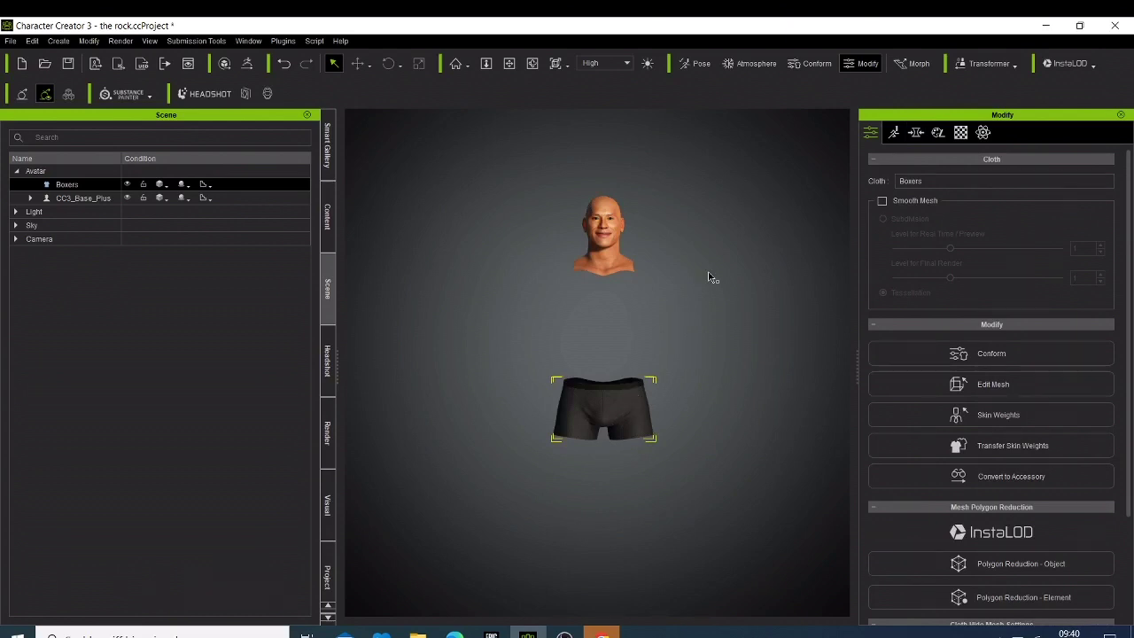
# Frame the face with F7, then zoom and pan until the head is centred
pyautogui.press('F7')
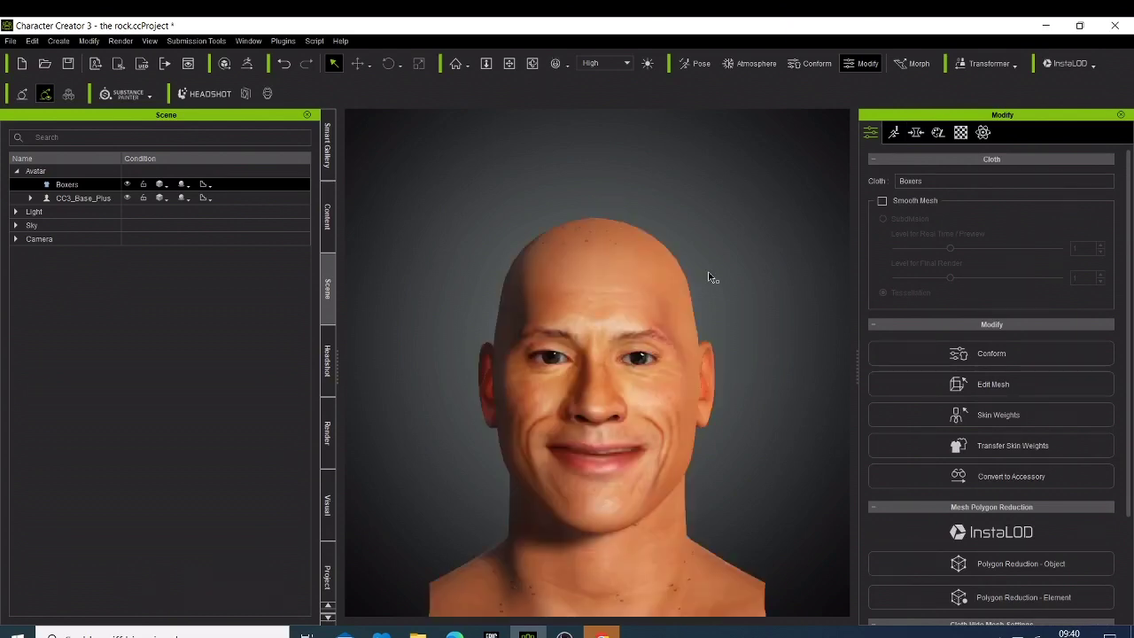
pyautogui.scroll(-4, 568, 358)
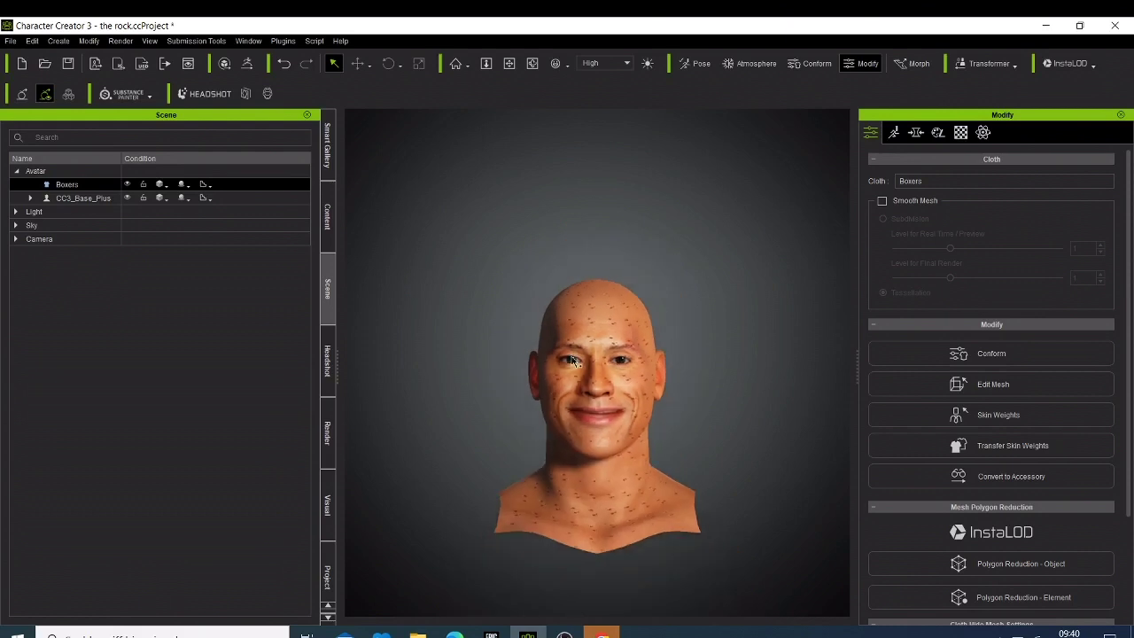
pyautogui.scroll(-4, 585, 410)
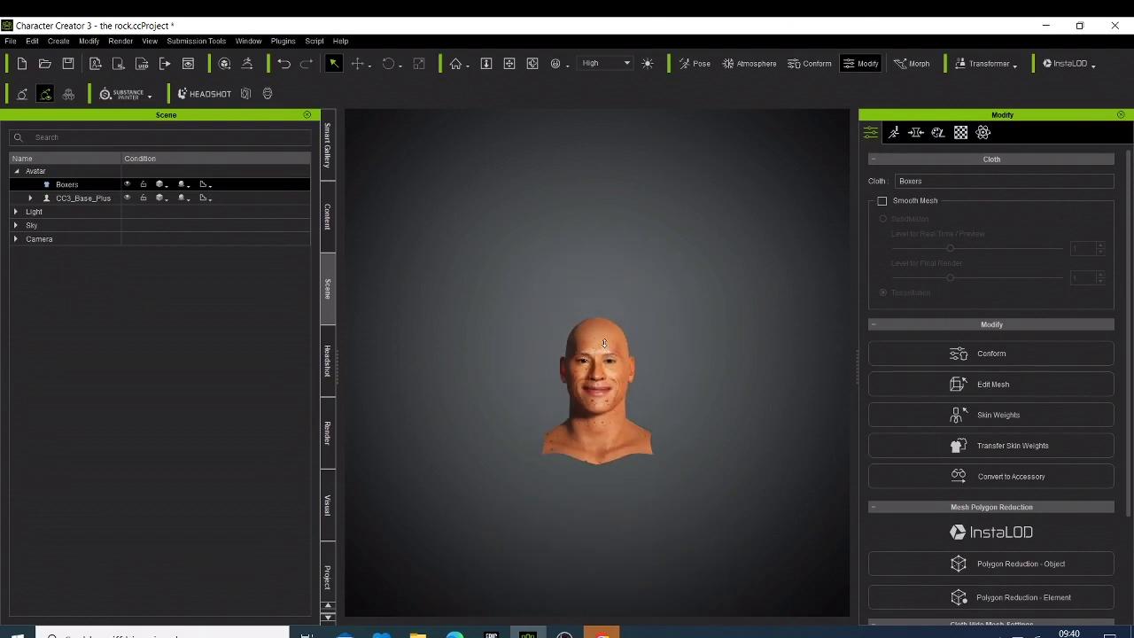
pyautogui.scroll(1, 575, 357)
pyautogui.scroll(4, 576, 358)
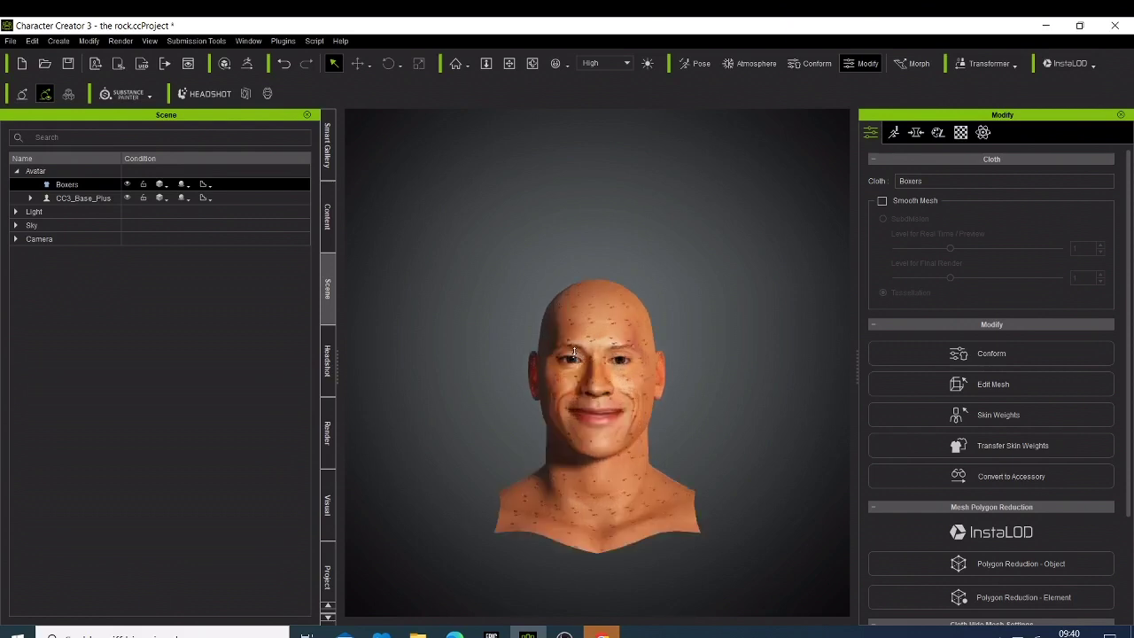
pyautogui.scroll(-1, 574, 352)
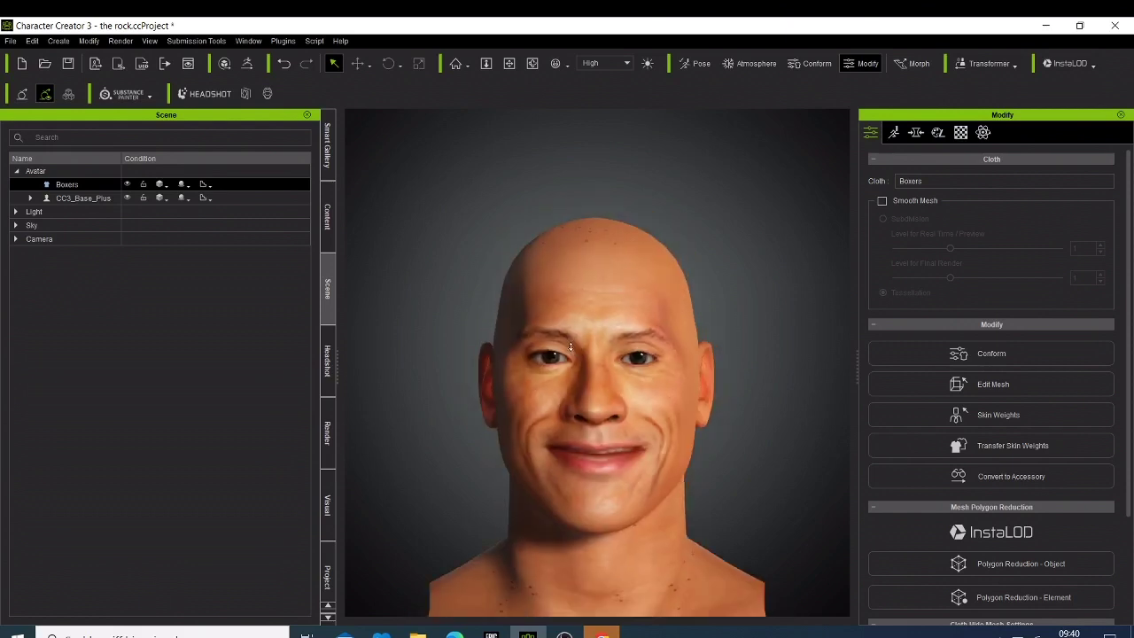
pyautogui.click(509, 63)
pyautogui.moveTo(567, 413); pyautogui.dragTo(560, 336)
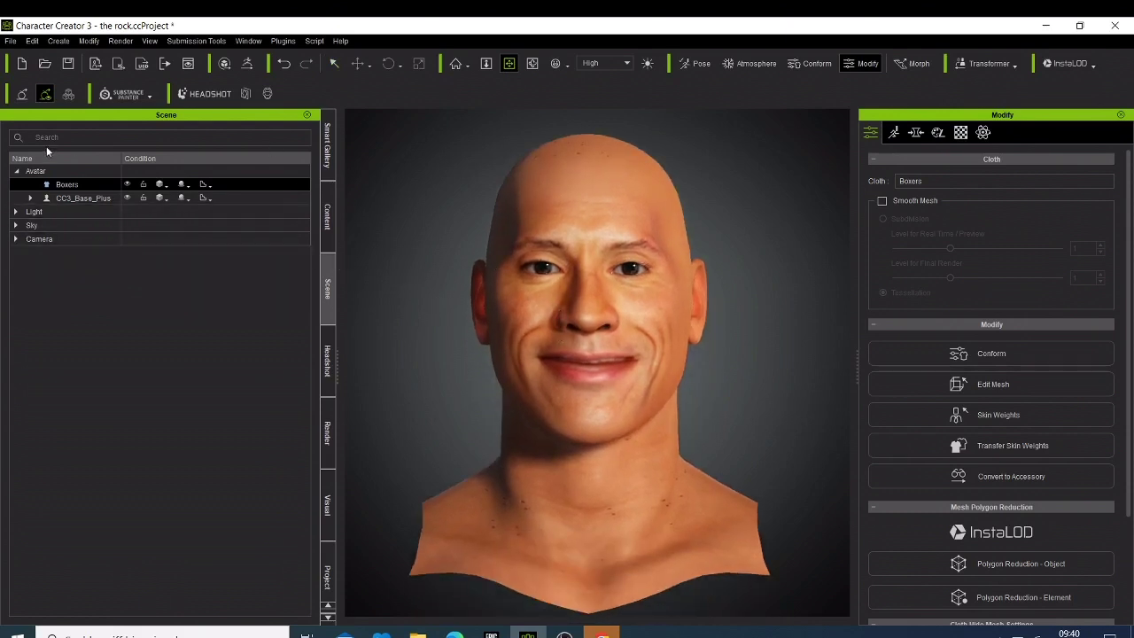
# Hide the Boxers with the Scene panel eye icon and bring up the File export options
pyautogui.click(124, 184)
pyautogui.scroll(-5, 486, 261)
pyautogui.scroll(-4, 486, 262)
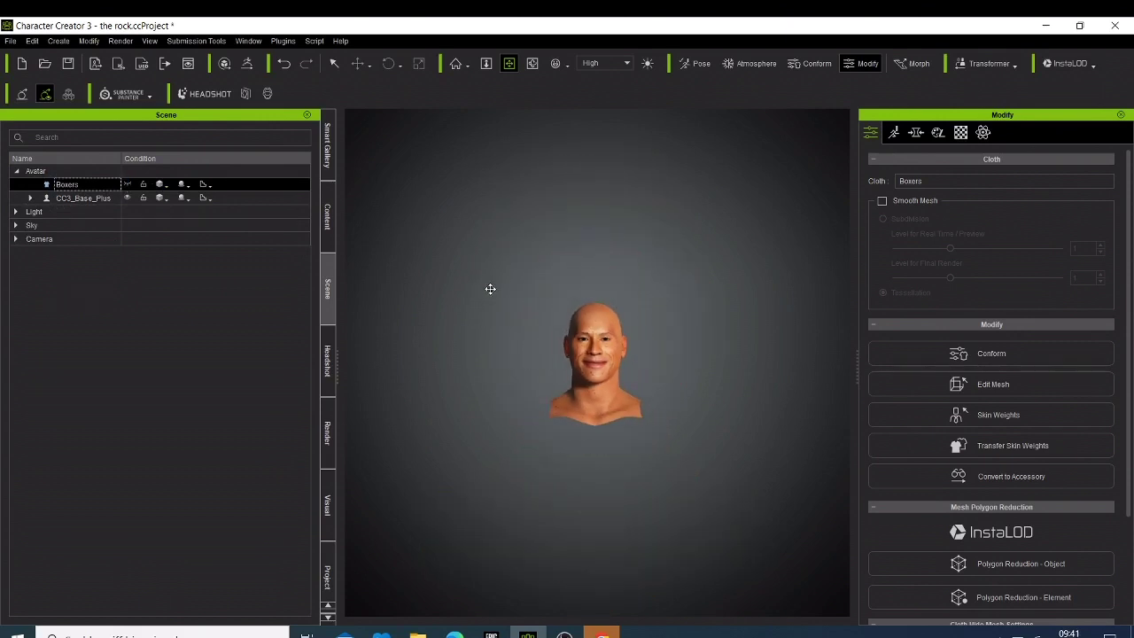
pyautogui.scroll(8, 486, 292)
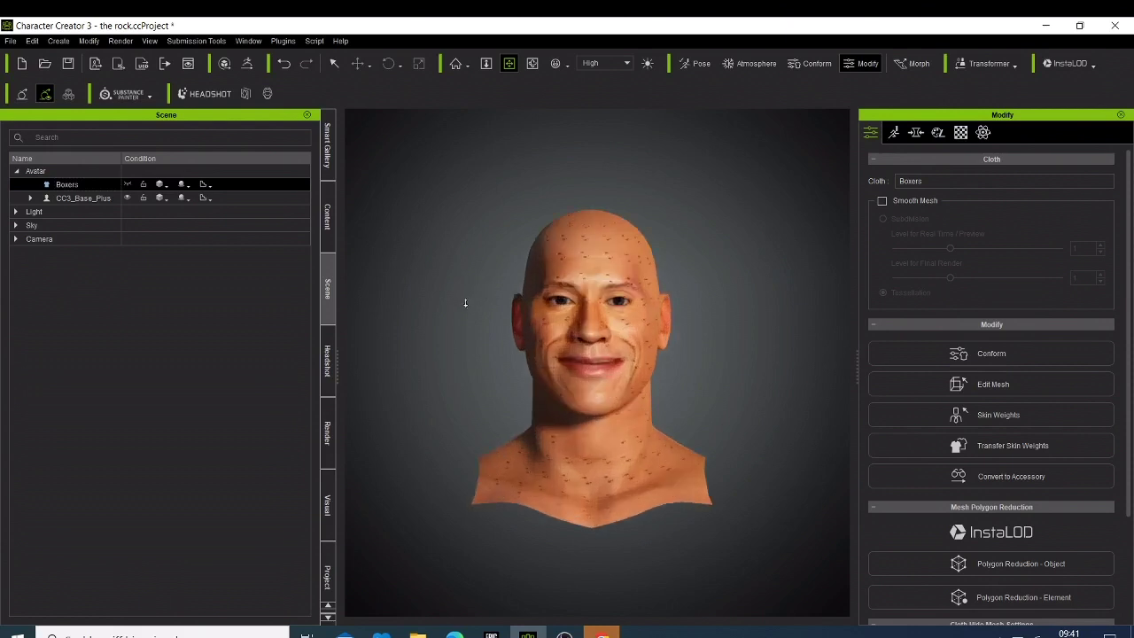
pyautogui.scroll(3, 465, 303)
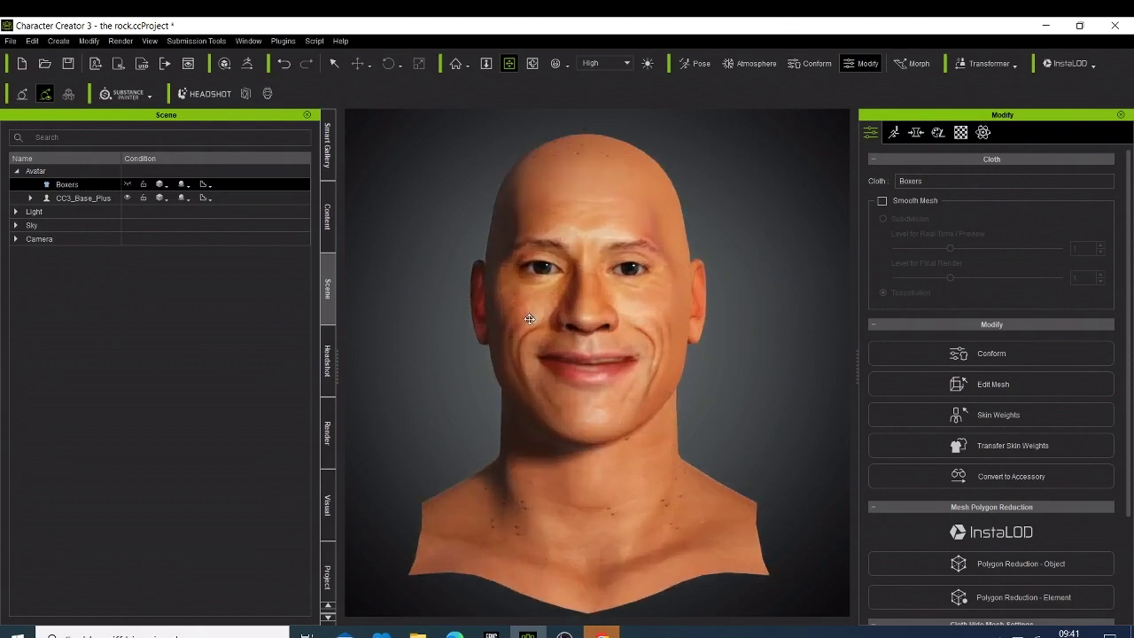
pyautogui.click(10, 41)
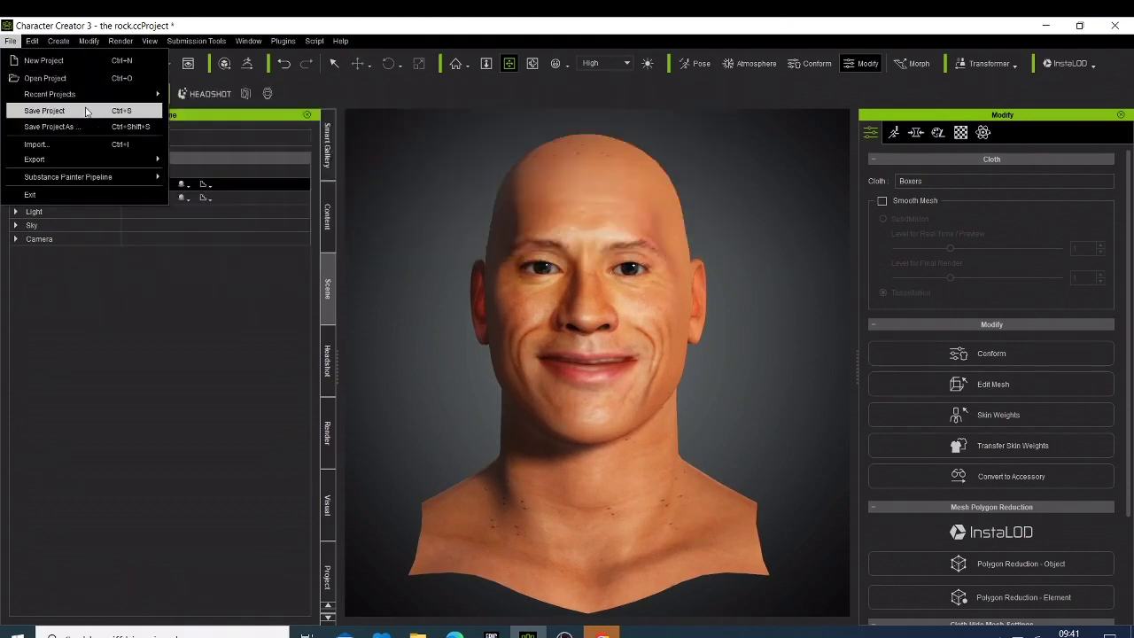
# Export FBX (Clothed Character) with Delete Hidden Faces enabled and the Unreal target preset
pyautogui.moveTo(89, 158)
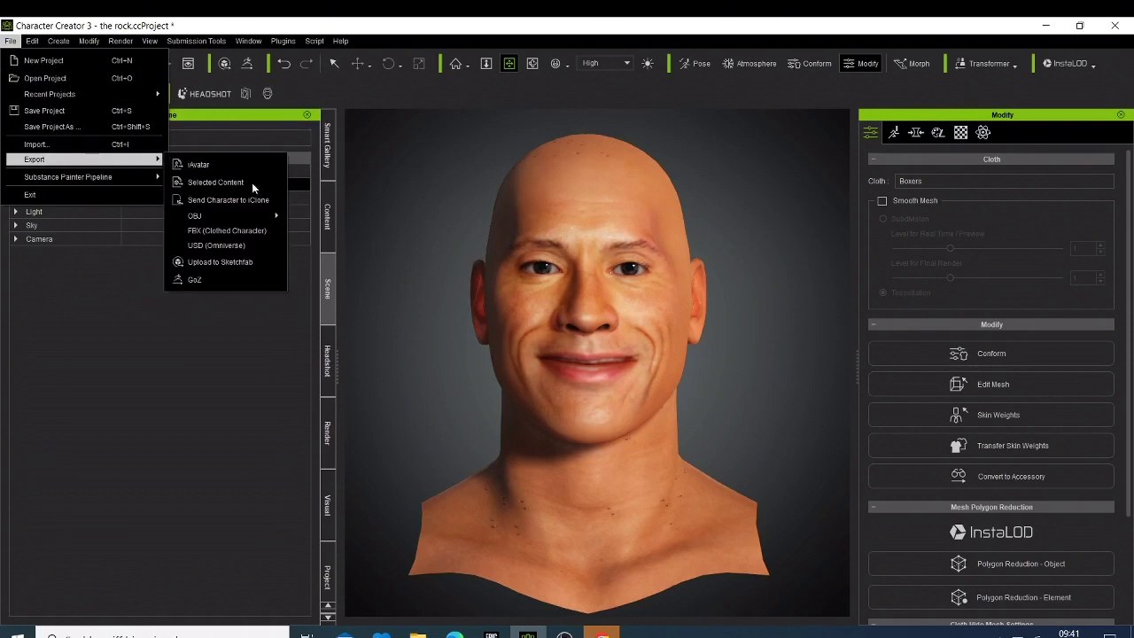
pyautogui.click(227, 231)
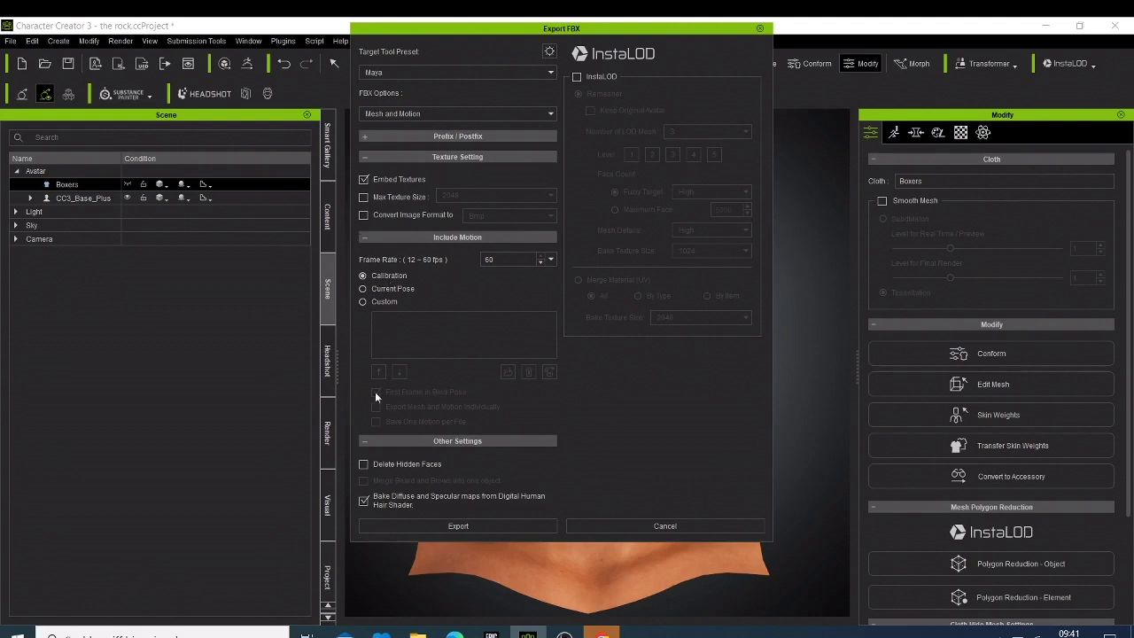
pyautogui.click(362, 464)
pyautogui.click(425, 69)
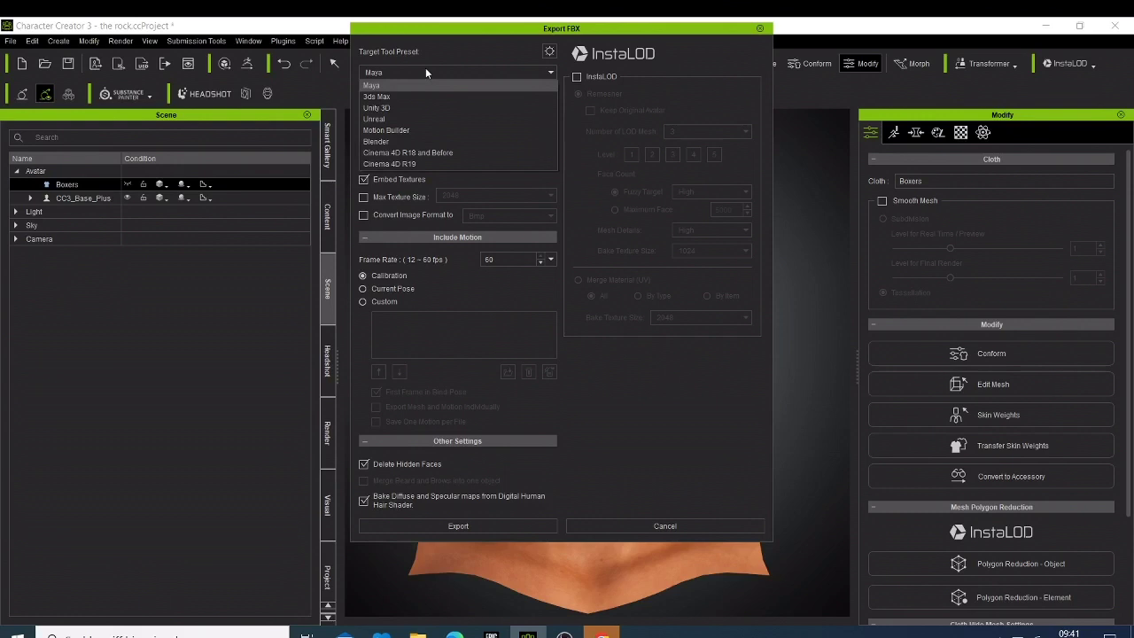
pyautogui.click(410, 120)
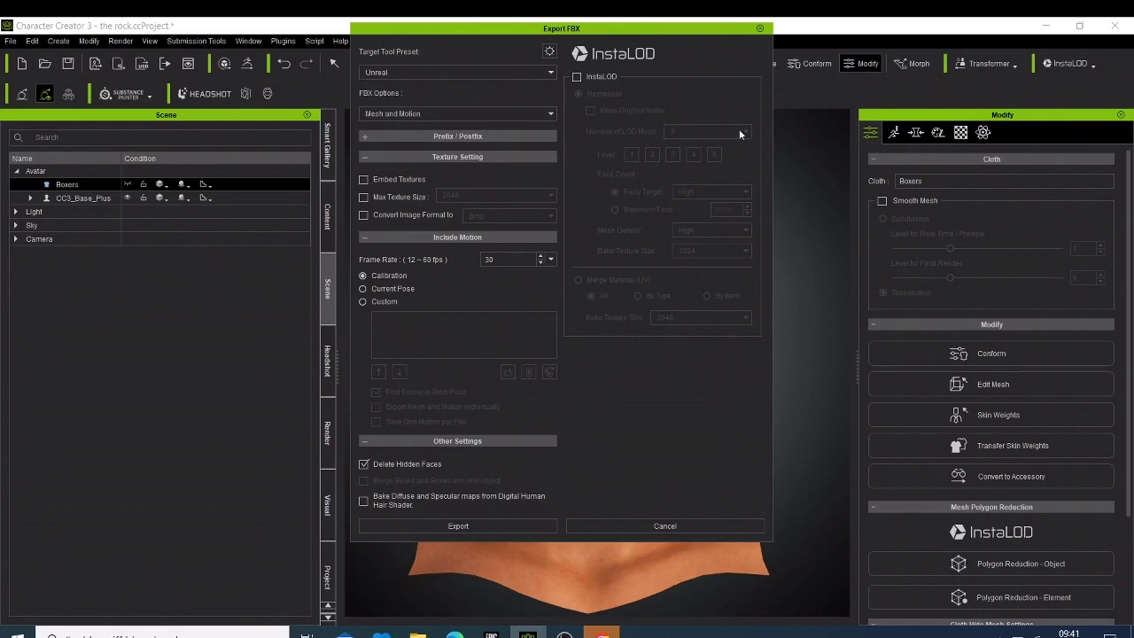
pyautogui.click(446, 524)
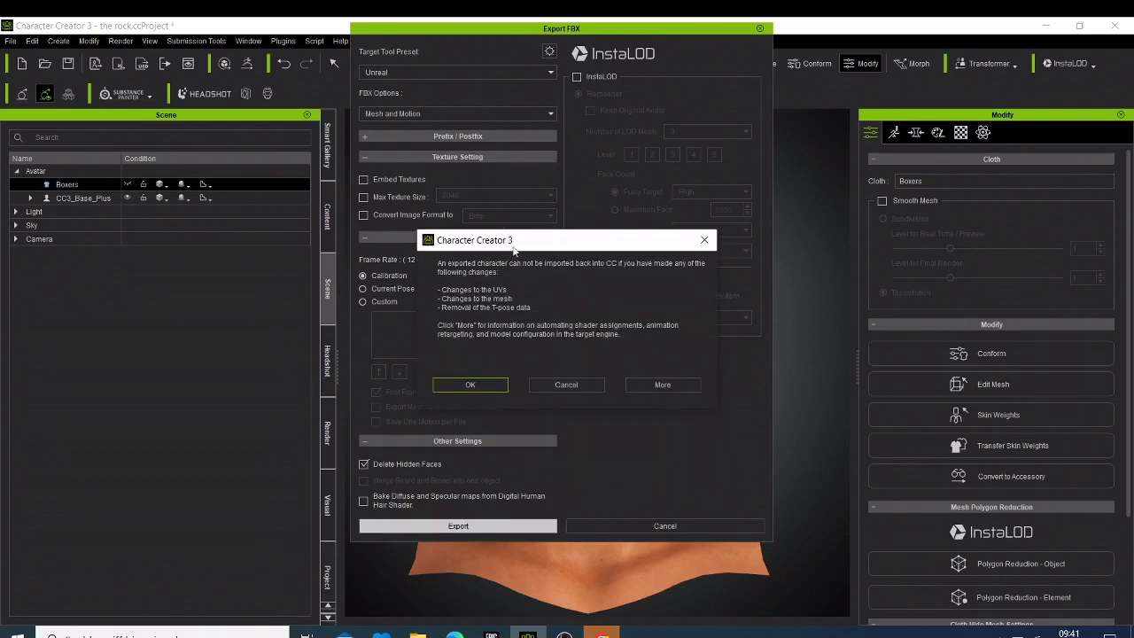
# Dismiss the re-import warning and enter 'Therockue5' as the FBX file name
pyautogui.click(483, 385)
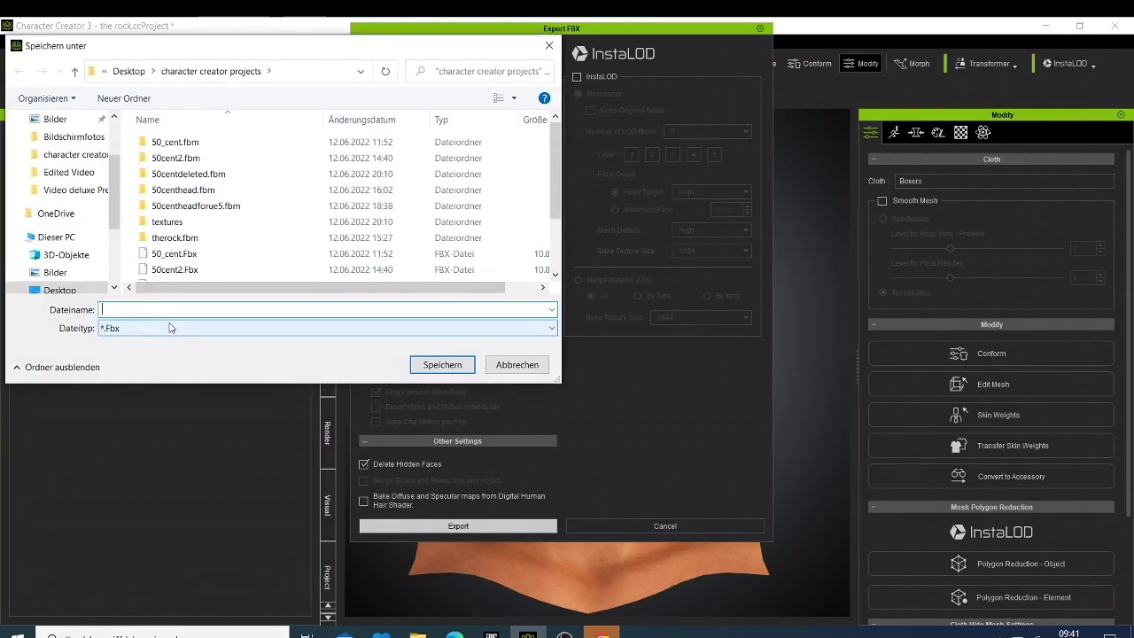
pyautogui.write('The')
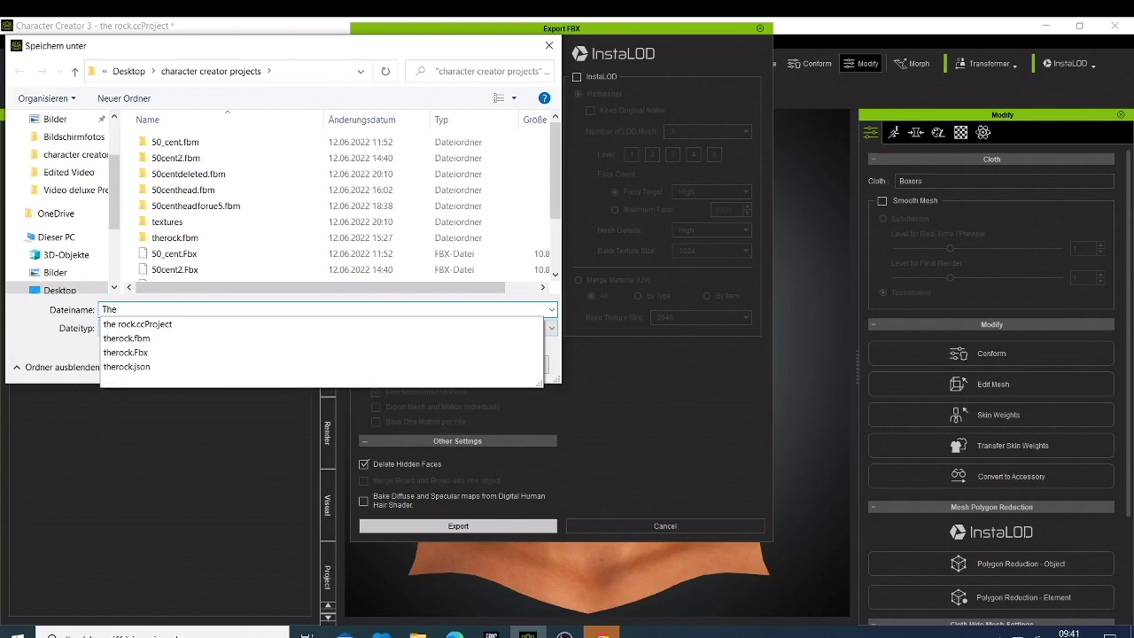
pyautogui.write('rock')
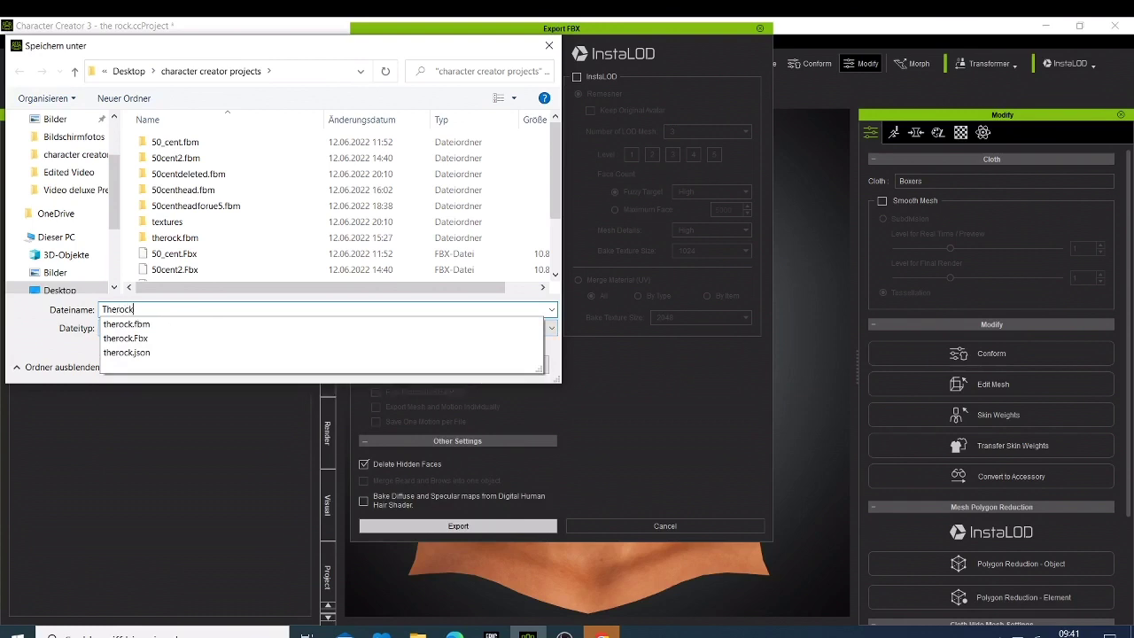
pyautogui.write('ue5')
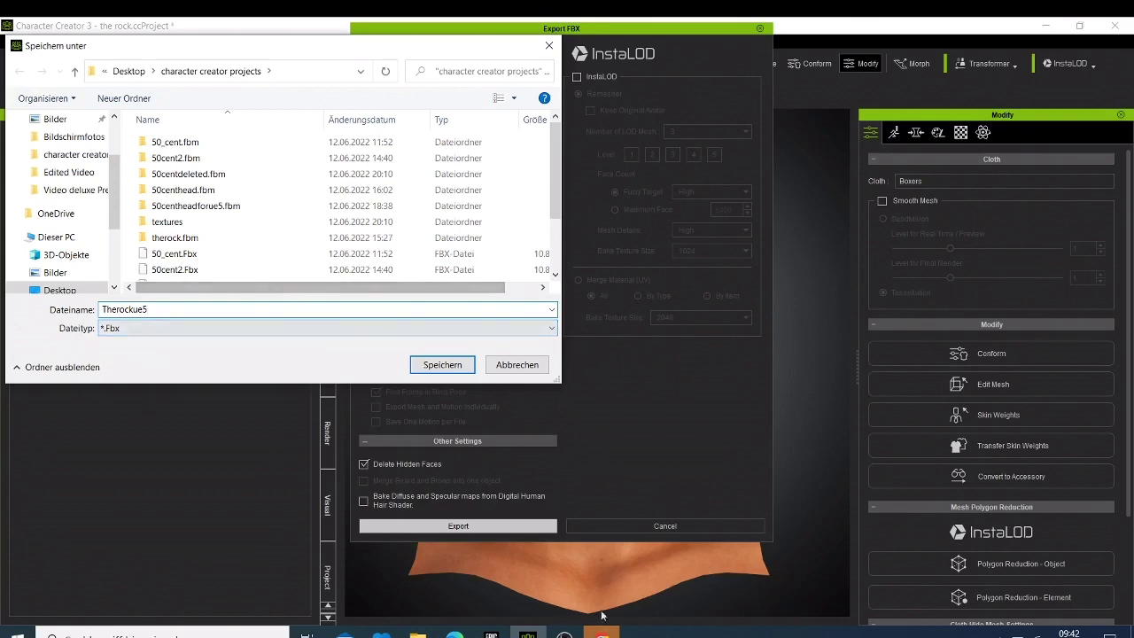
# Save the FBX export, then switch to the MetaHuman Creator queue in Chrome
pyautogui.click(446, 367)
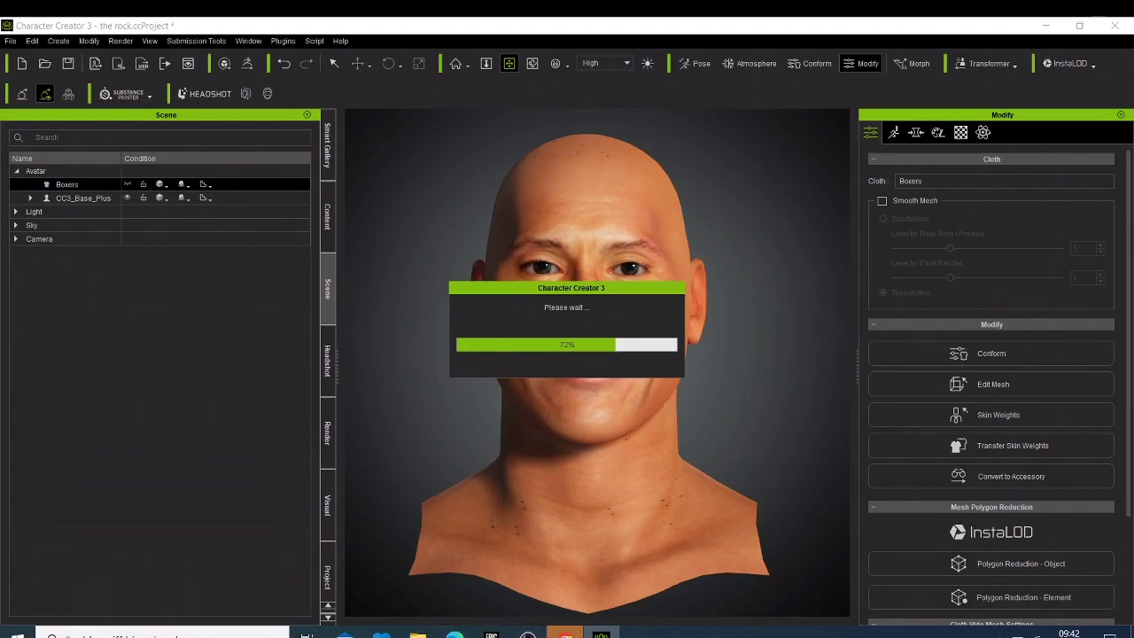
pyautogui.click(566, 634)
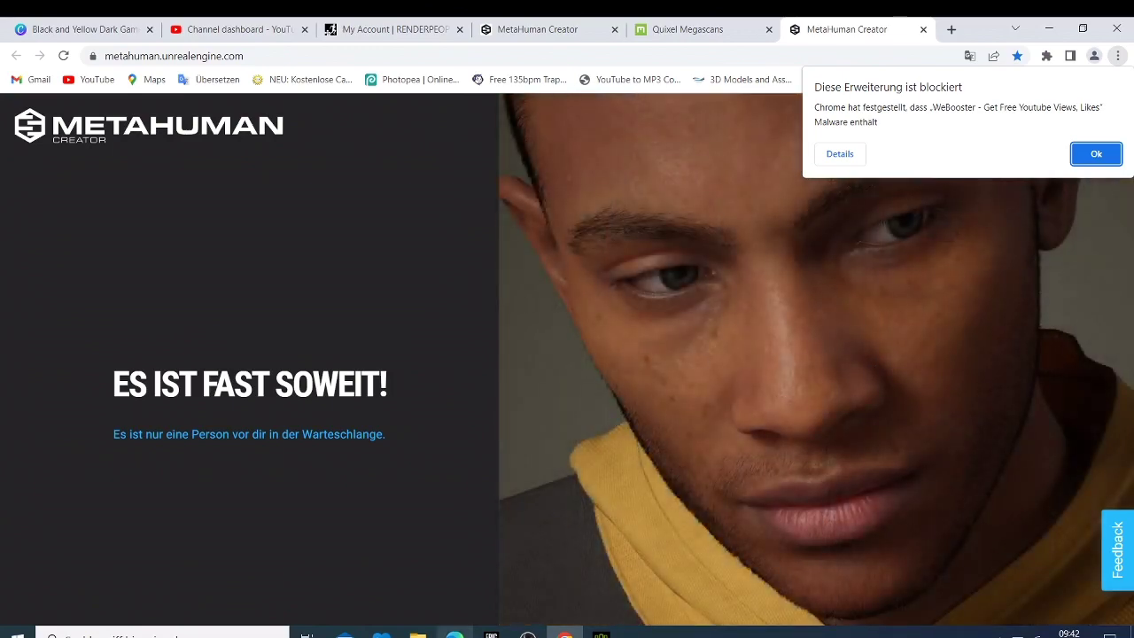
# Start the Epic Games Launcher, then switch back to the head-only 'the rock' avatar in Character Creator 3
pyautogui.click(490, 636)
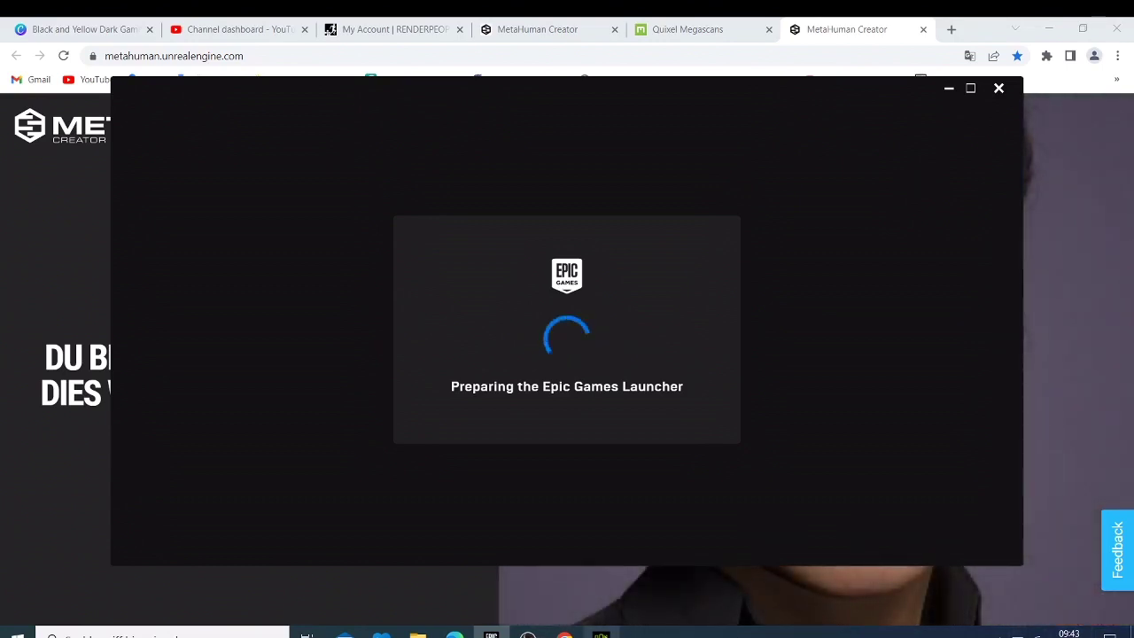
pyautogui.click(602, 634)
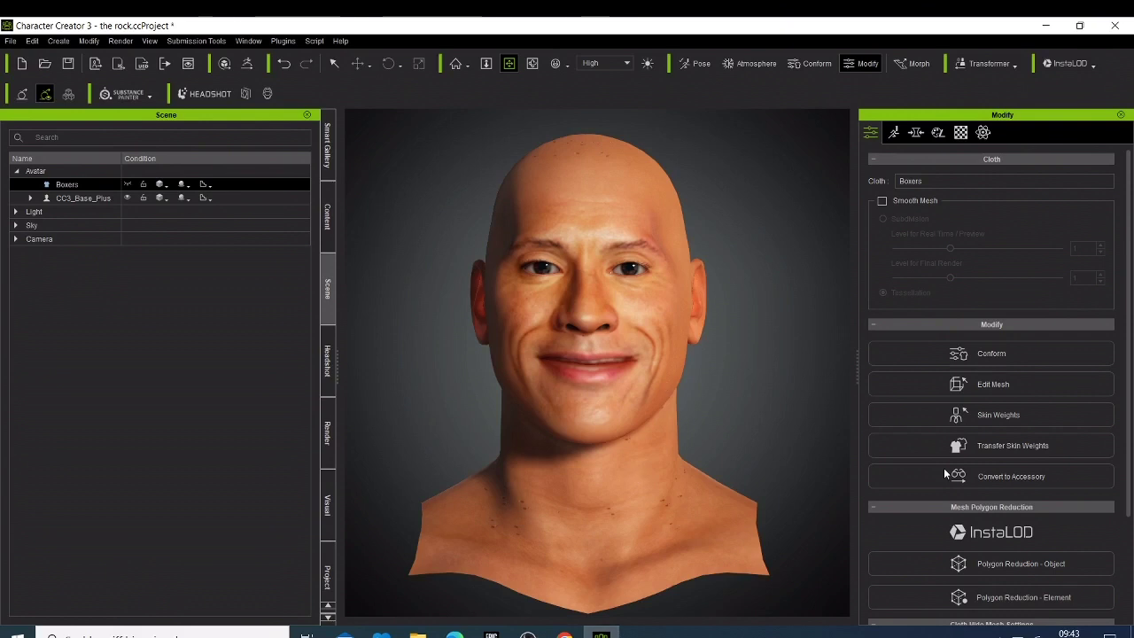